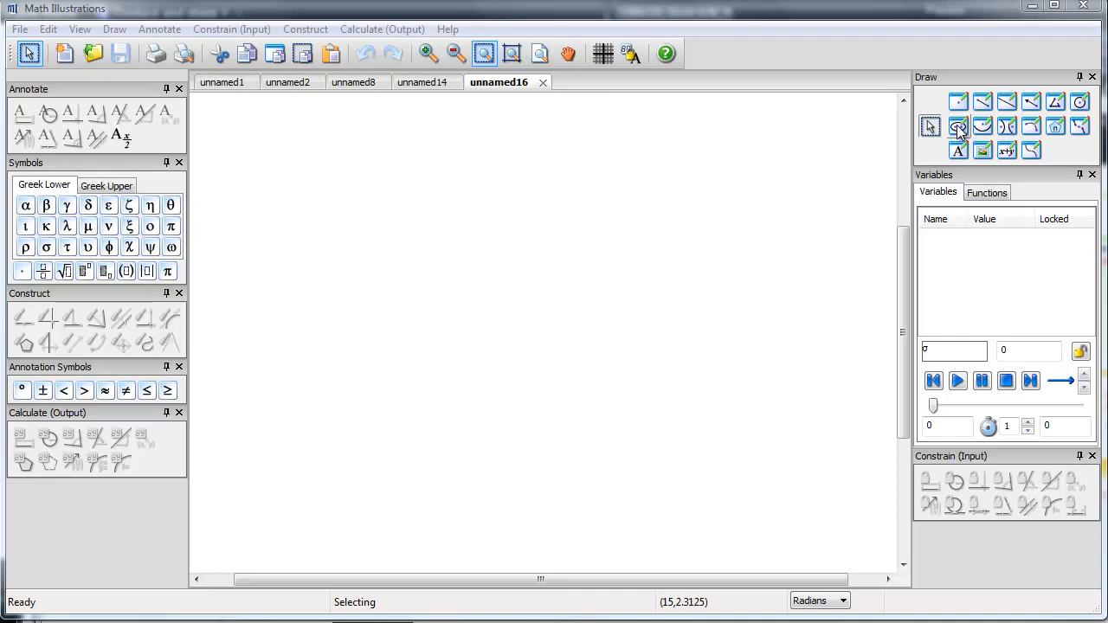
Step: Draw a flat, nearly horizontal ellipse about 5 units wide in the upper middle of the drawing
left_click(957, 127)
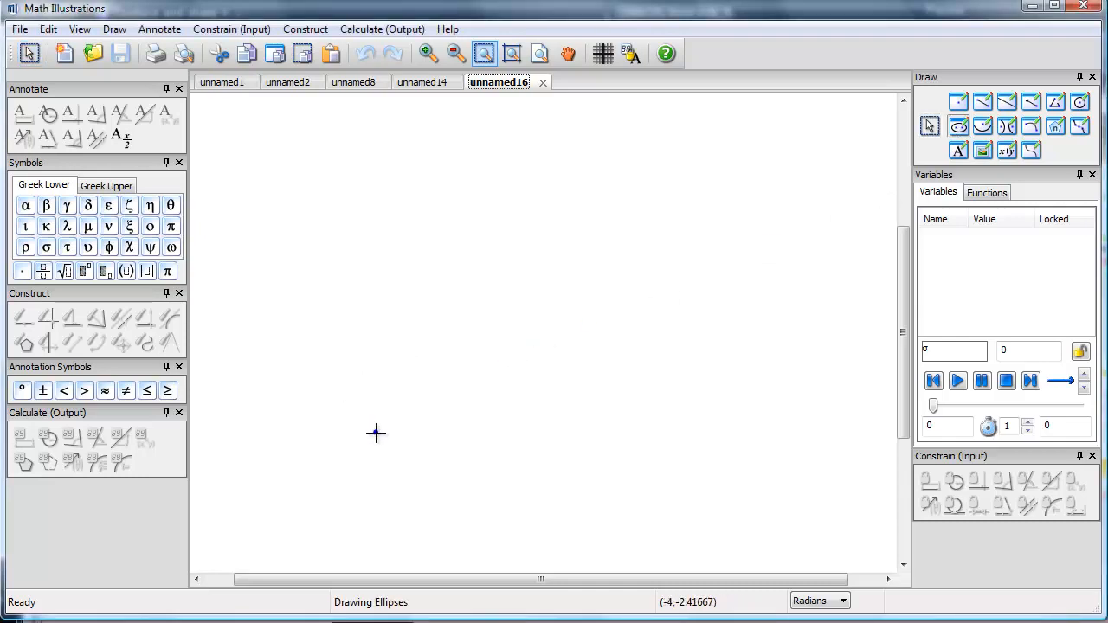
left_click(391, 285)
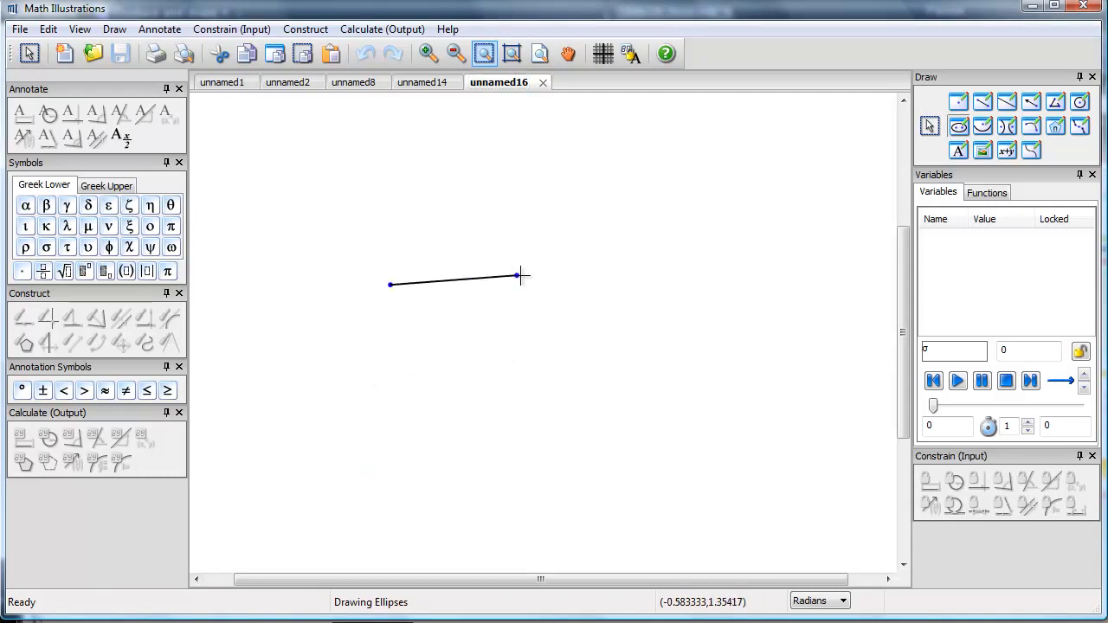
left_click(594, 282)
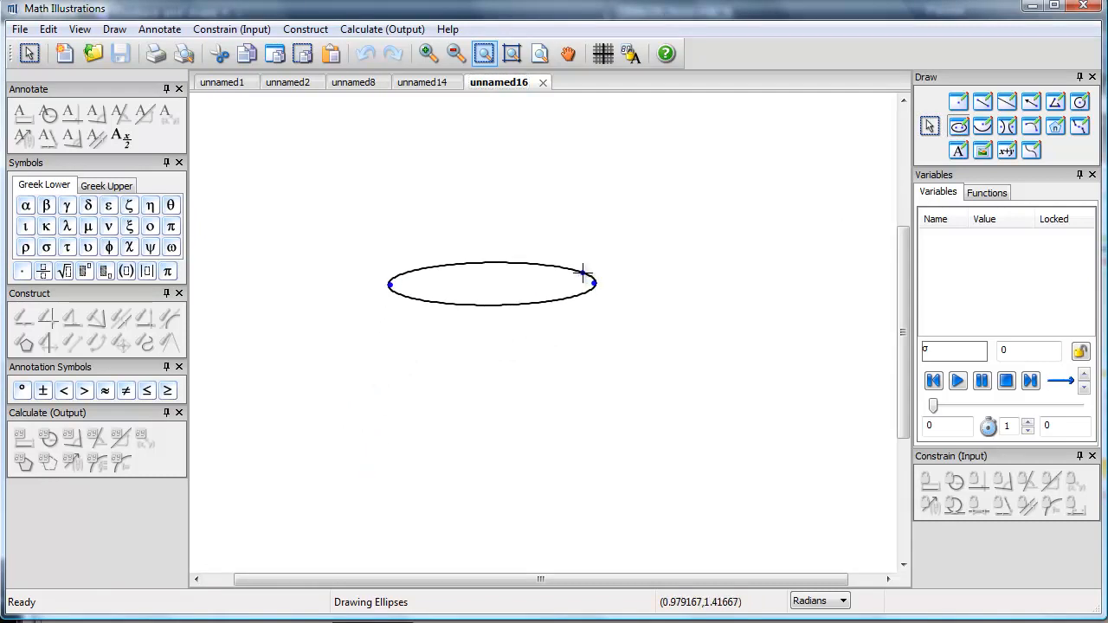
left_click(577, 273)
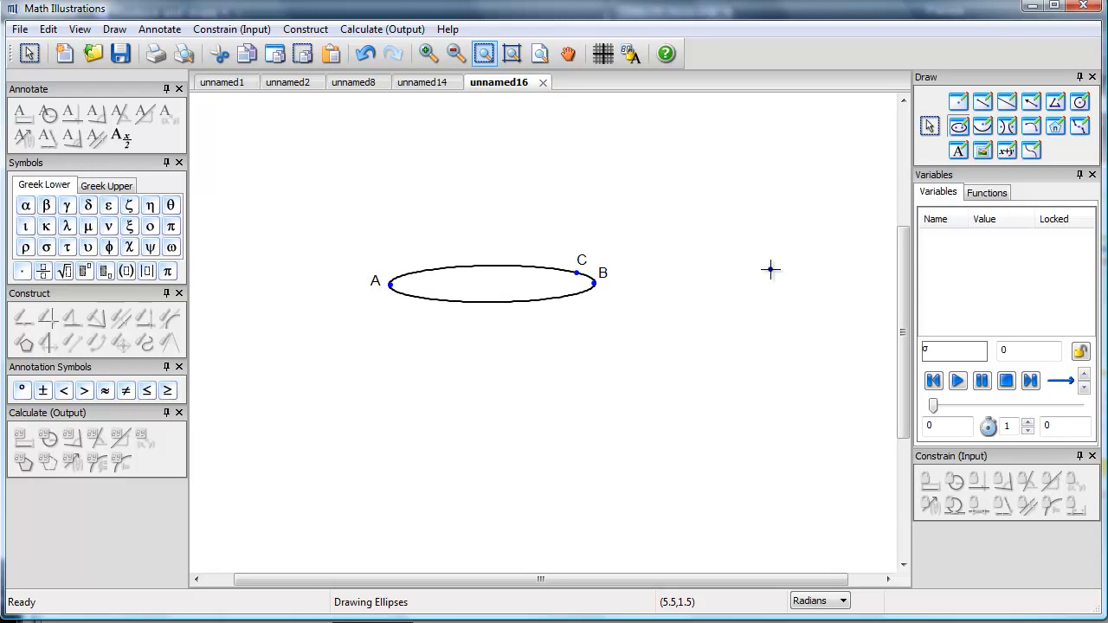
left_click(929, 126)
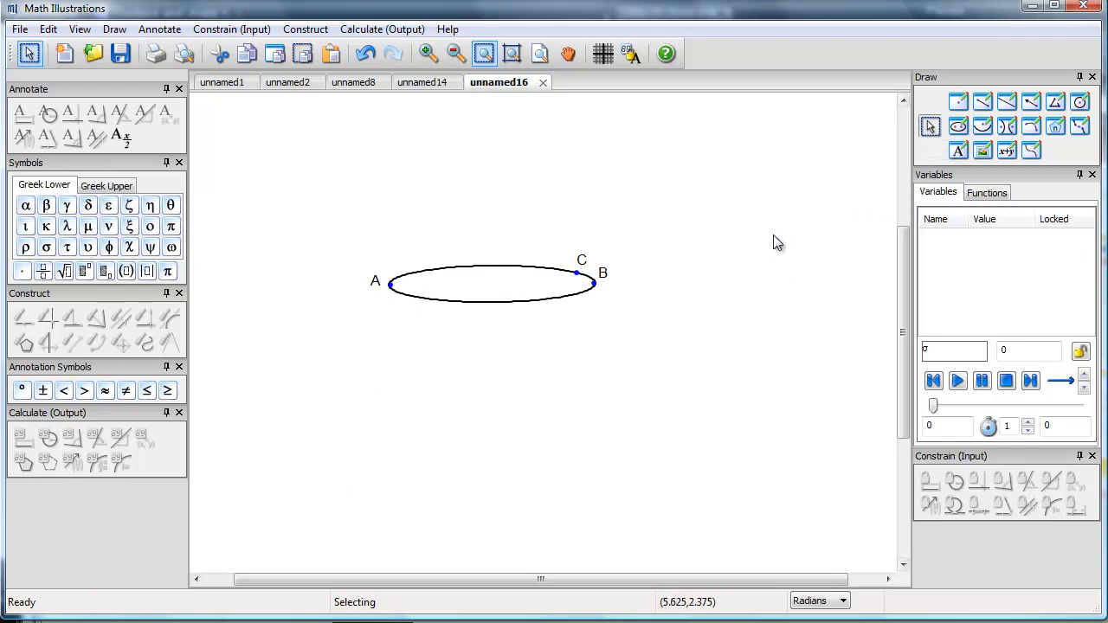
Step: Construct the midpoint between the ellipse's end points A and B
left_click(594, 285)
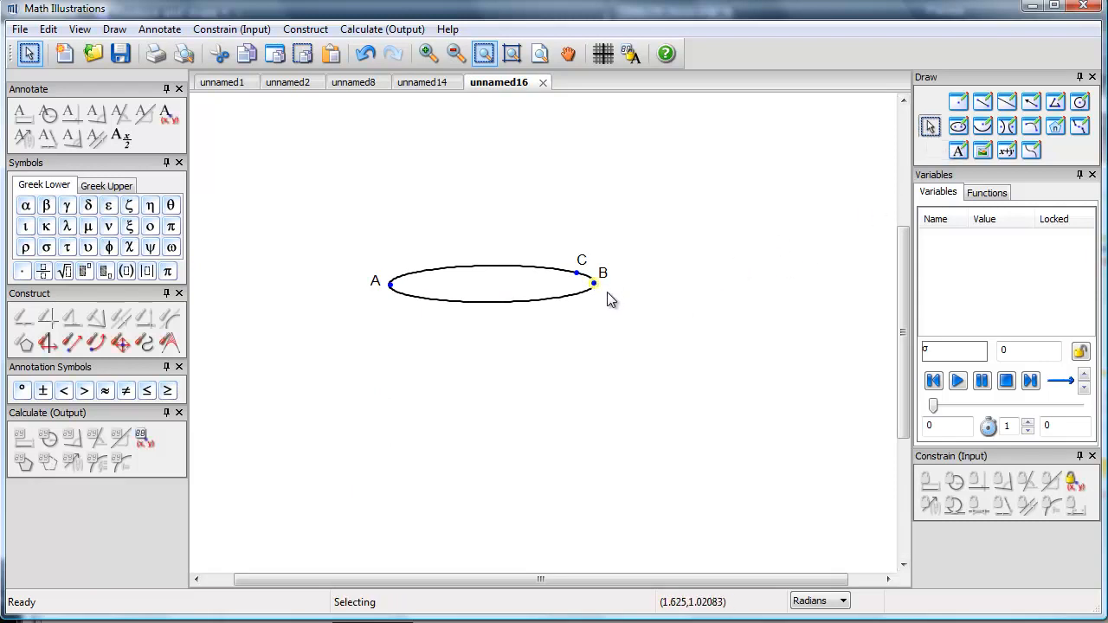
left_click(390, 285, "shift")
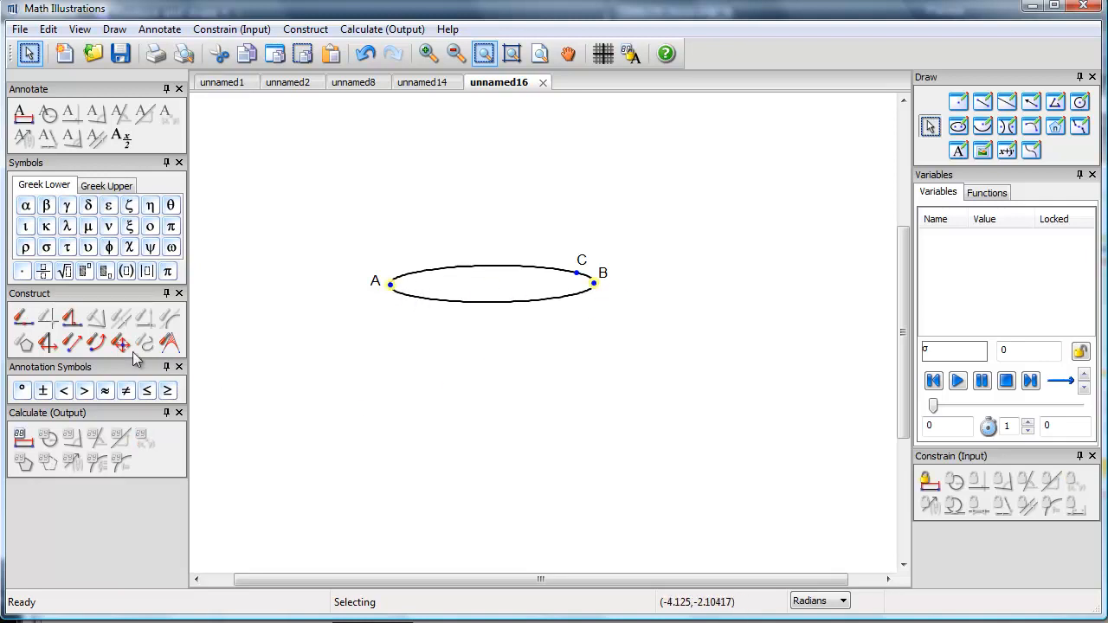
left_click(23, 318)
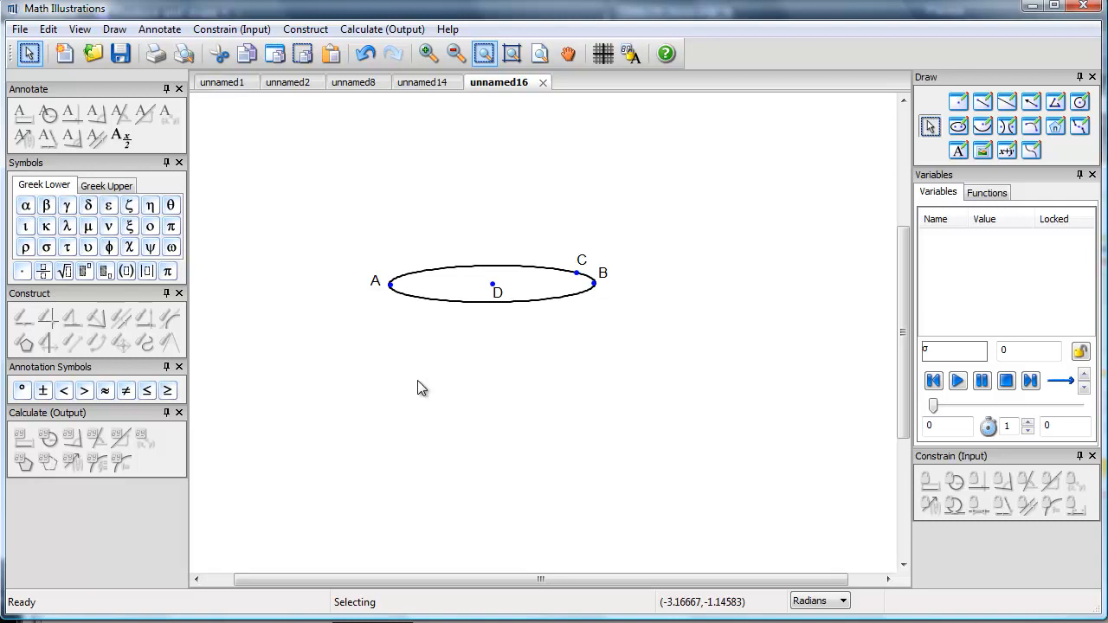
Step: Dilate the ellipse and its points about a centre above it by factor a, and set a to 2.35
left_click_drag(323, 232, 648, 332)
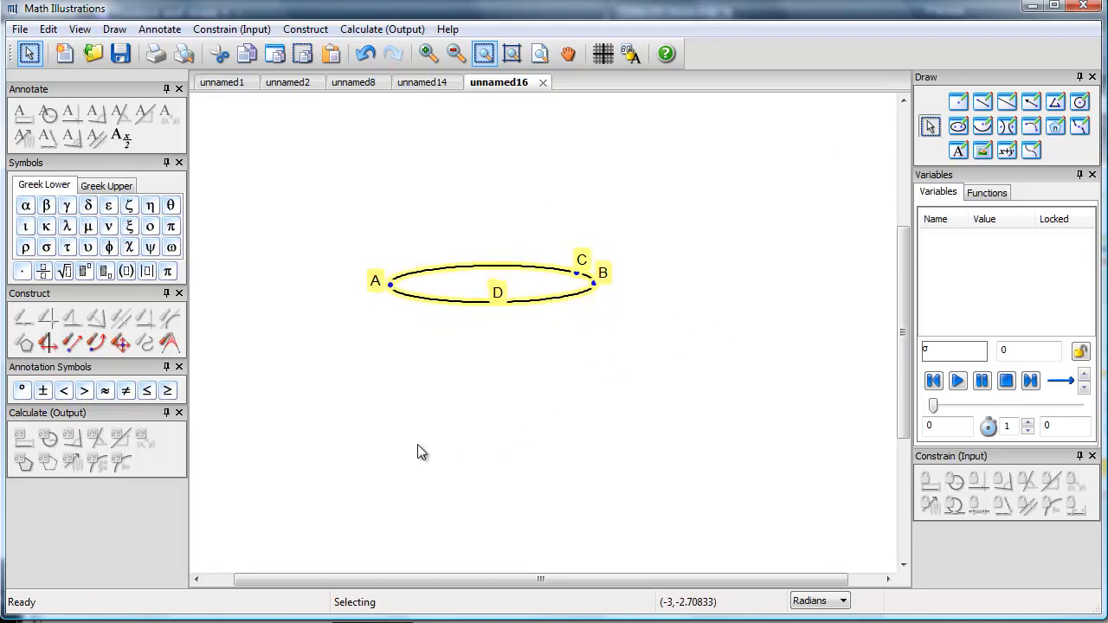
left_click(122, 344)
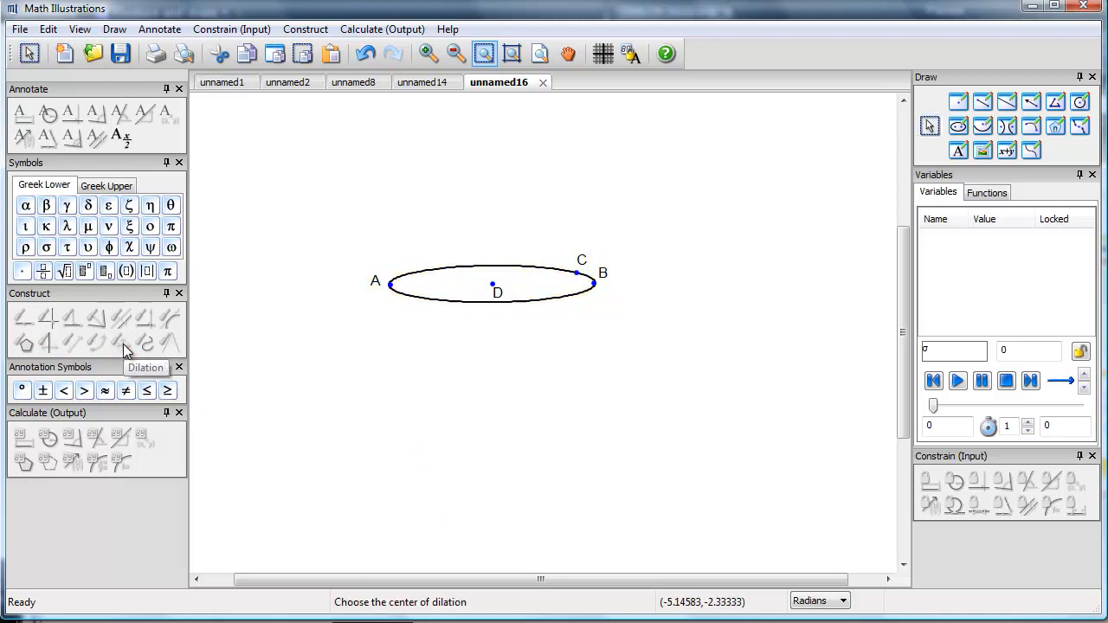
left_click(488, 156)
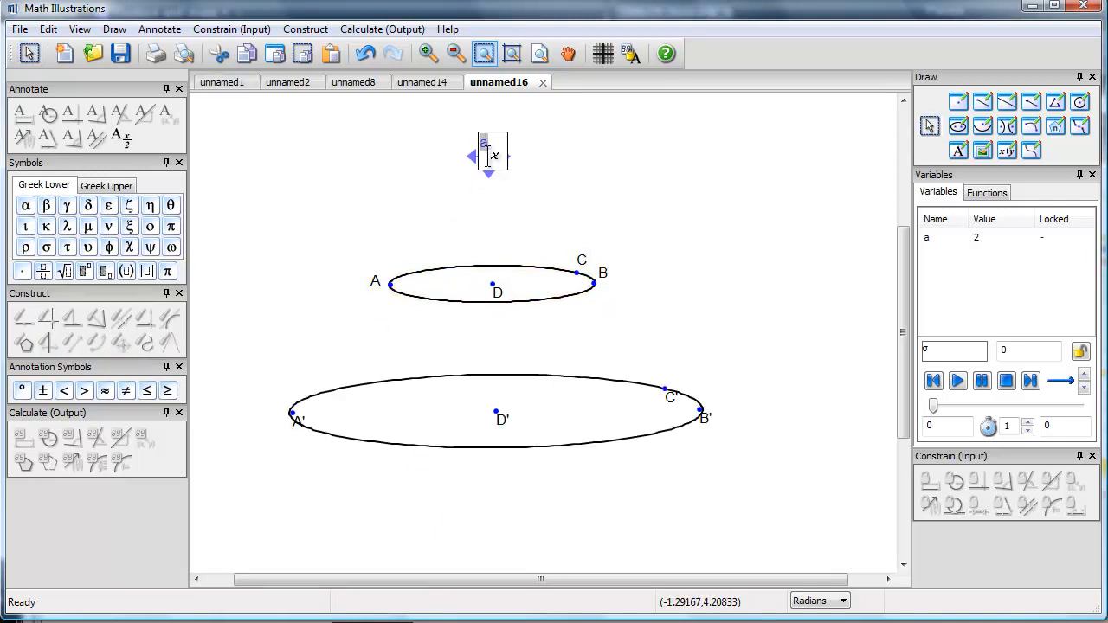
left_click(565, 151)
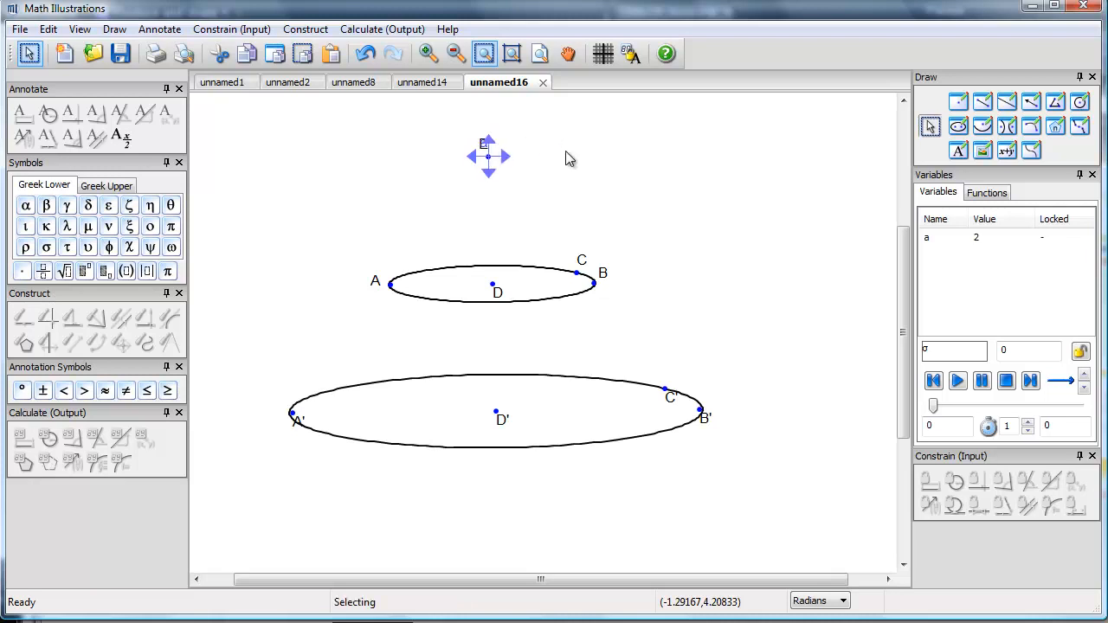
left_click(929, 239)
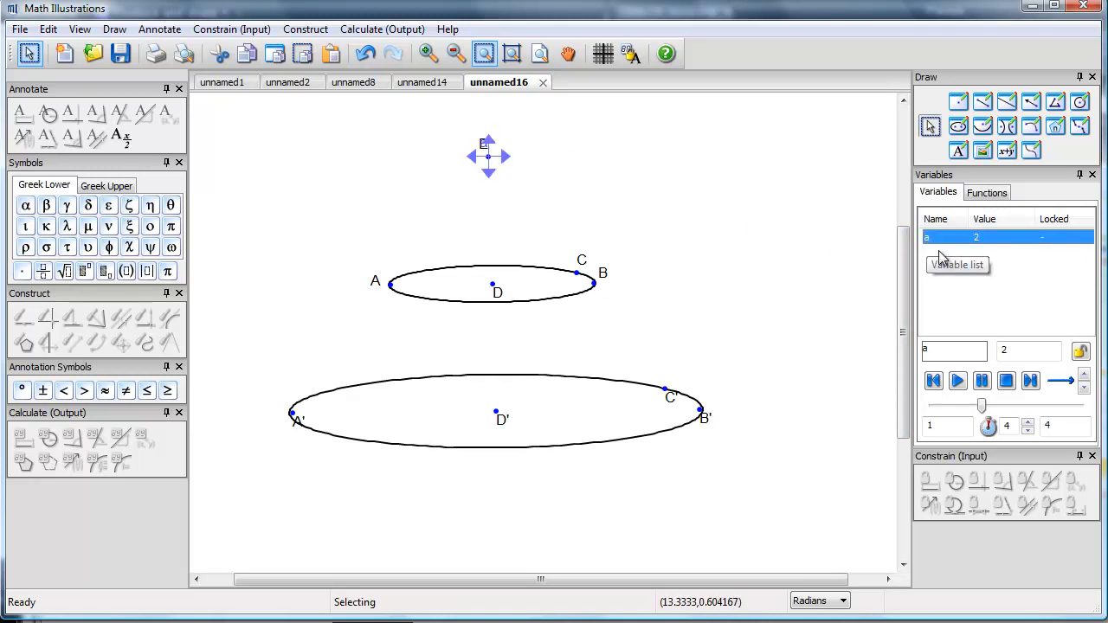
mouse_move(987, 414)
left_mouse_down()
mouse_move(967, 413)
mouse_move(1008, 414)
mouse_move(999, 411)
left_mouse_up()
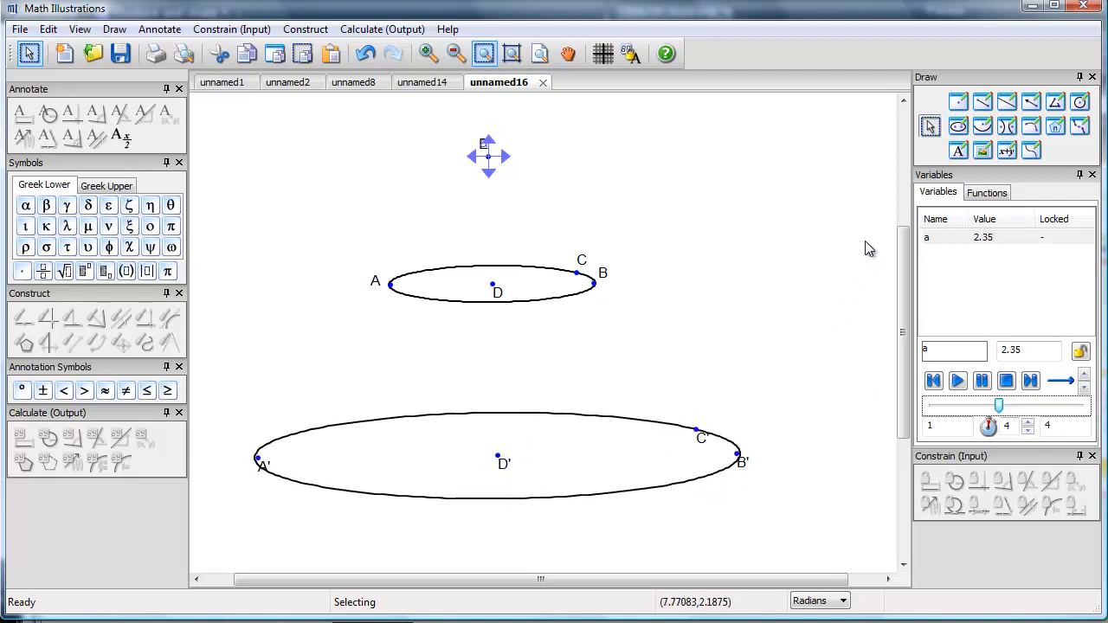
Step: Connect B to B' and A to A' with segments, and move point C down slightly to flatten both ellipses
left_click(983, 102)
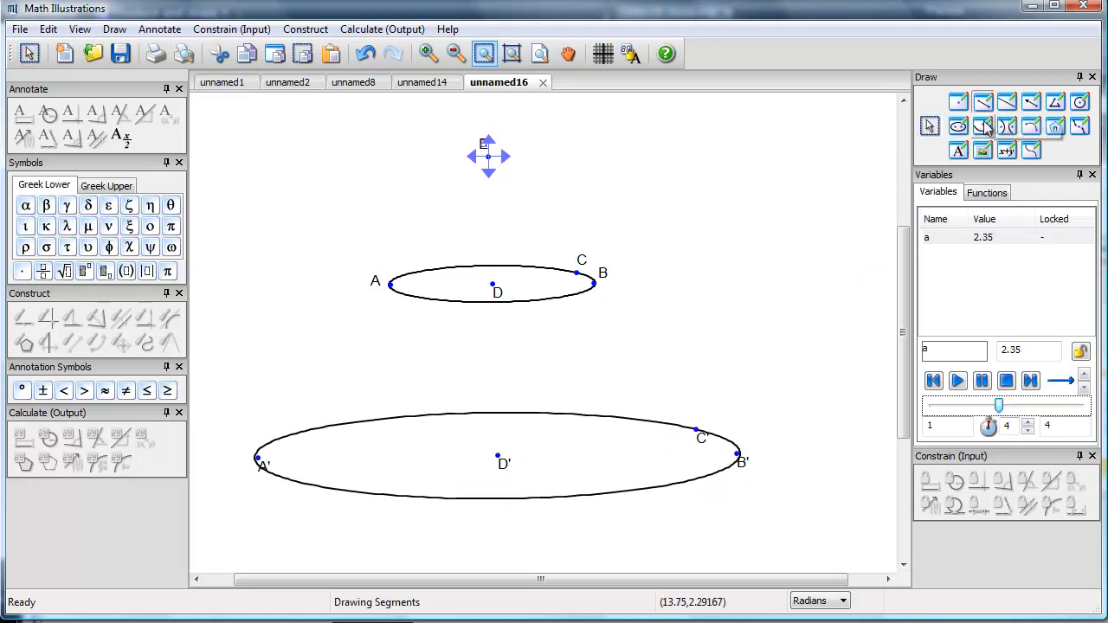
left_click(594, 282)
left_click(738, 454)
left_click(391, 284)
left_click(258, 457)
left_click(929, 127)
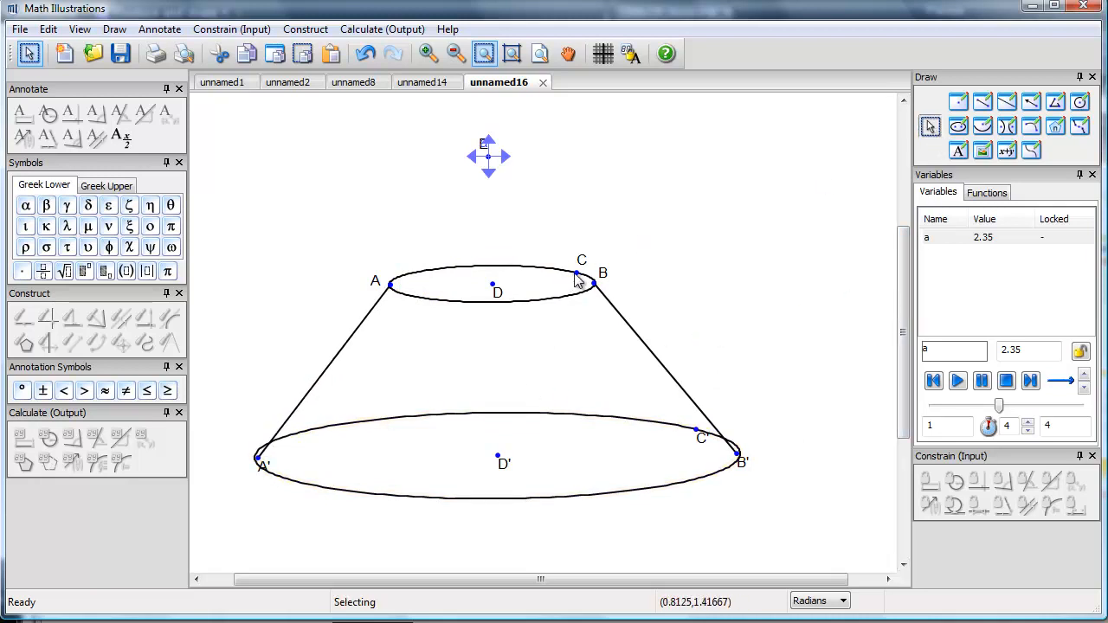
left_click_drag(575, 273, 574, 278)
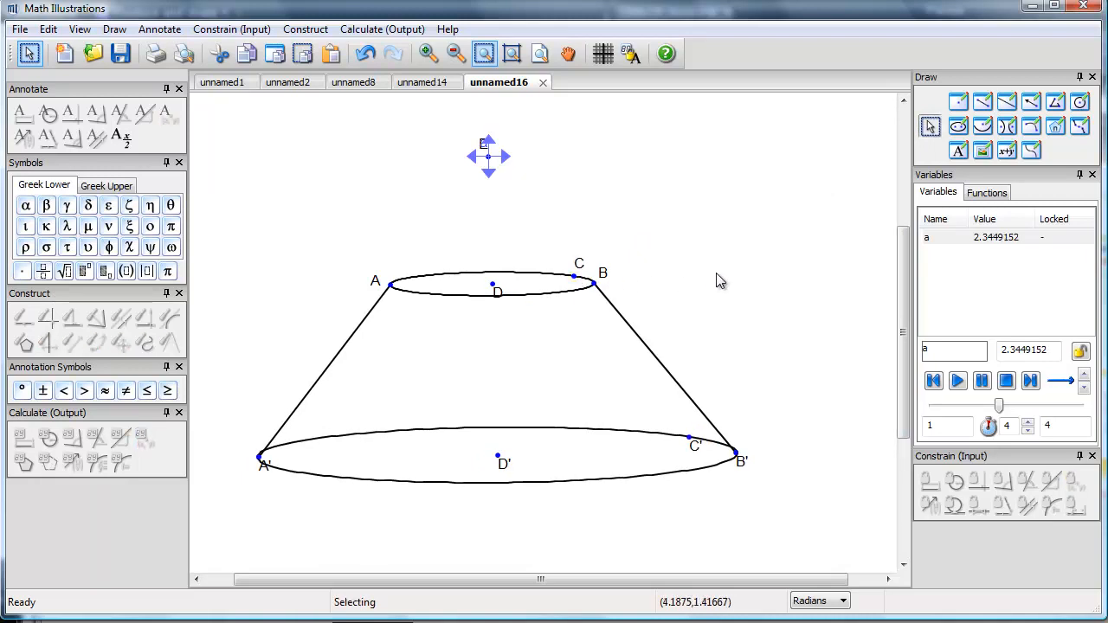
Step: Annotate the distance between the ellipse centres D and D' with the label h
left_click(494, 284)
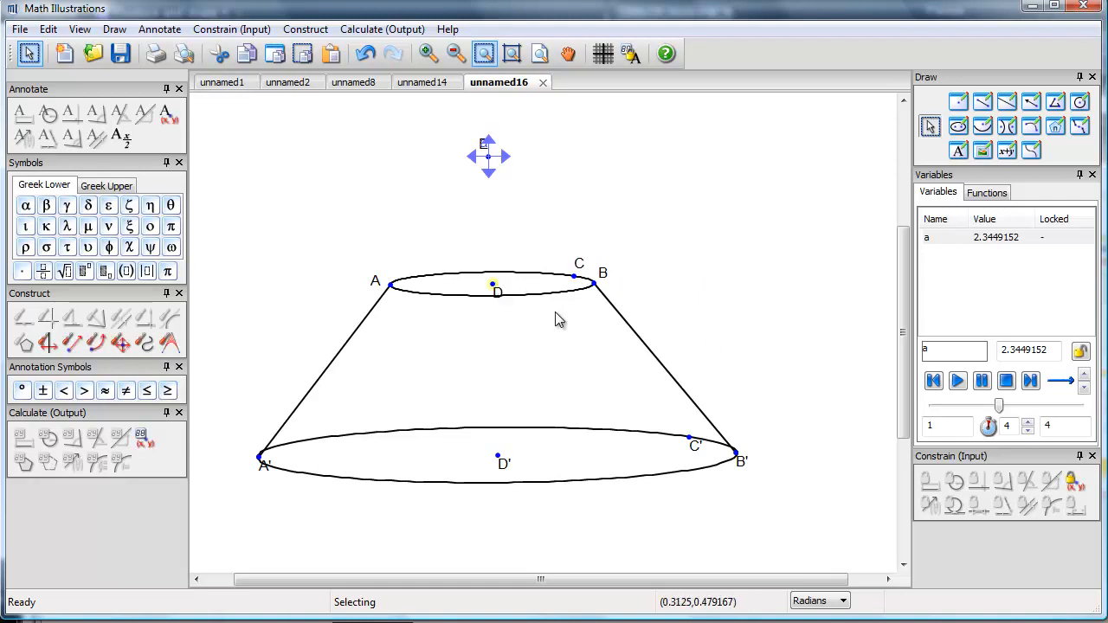
left_click(499, 459, "shift")
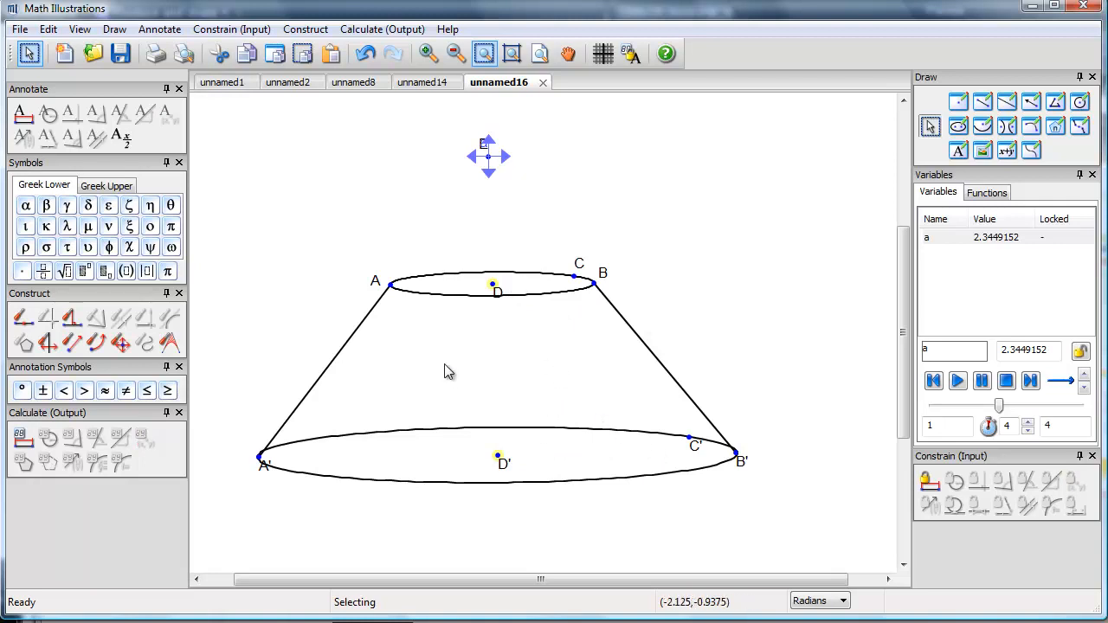
left_click(23, 119)
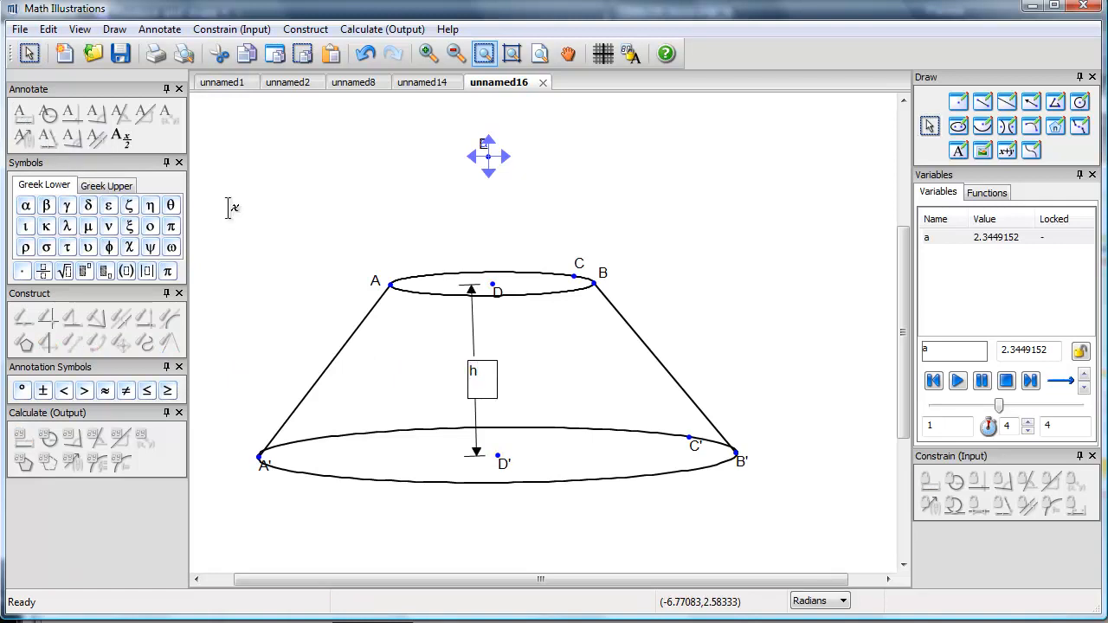
left_click(257, 219)
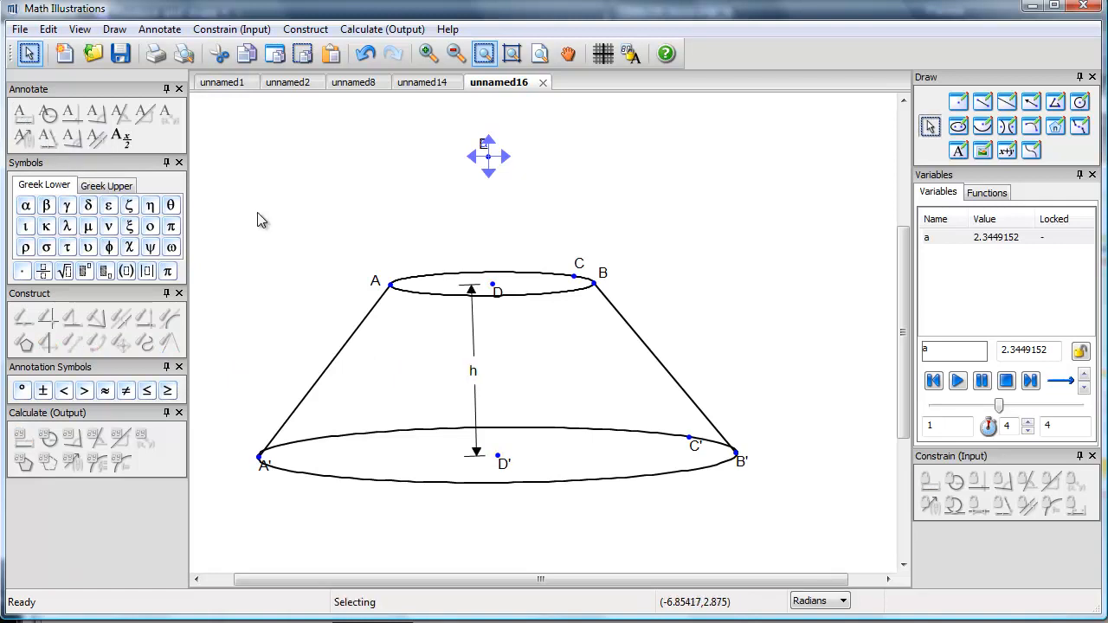
Step: Annotate the distance from A to D with the label R subscript 1, and move the dimension above the upper ellipse
left_click(496, 288)
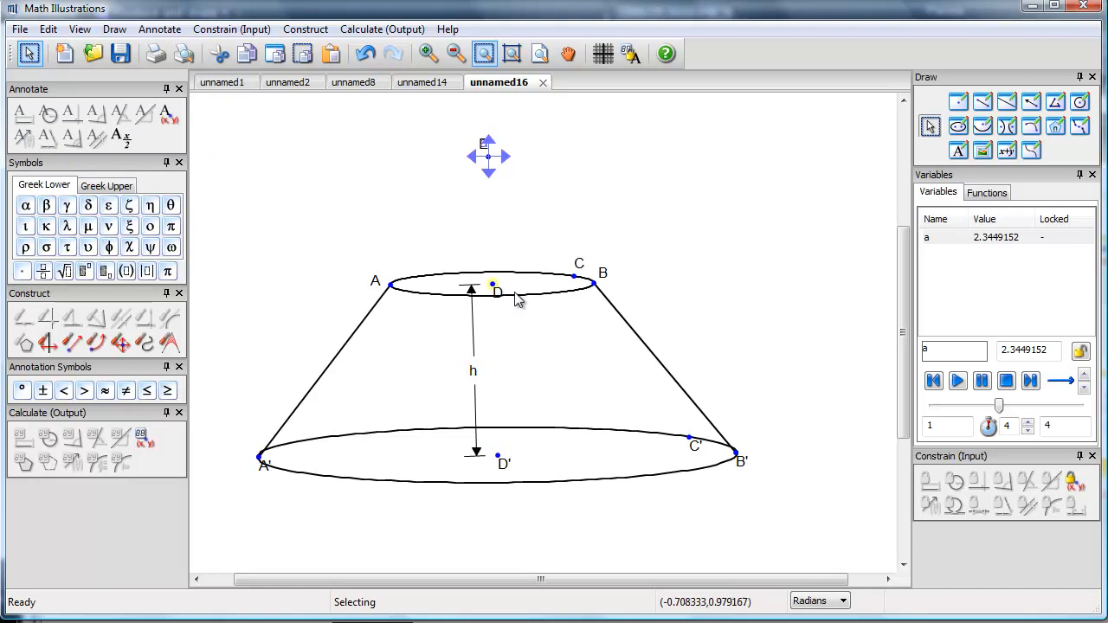
left_click(390, 284, "shift")
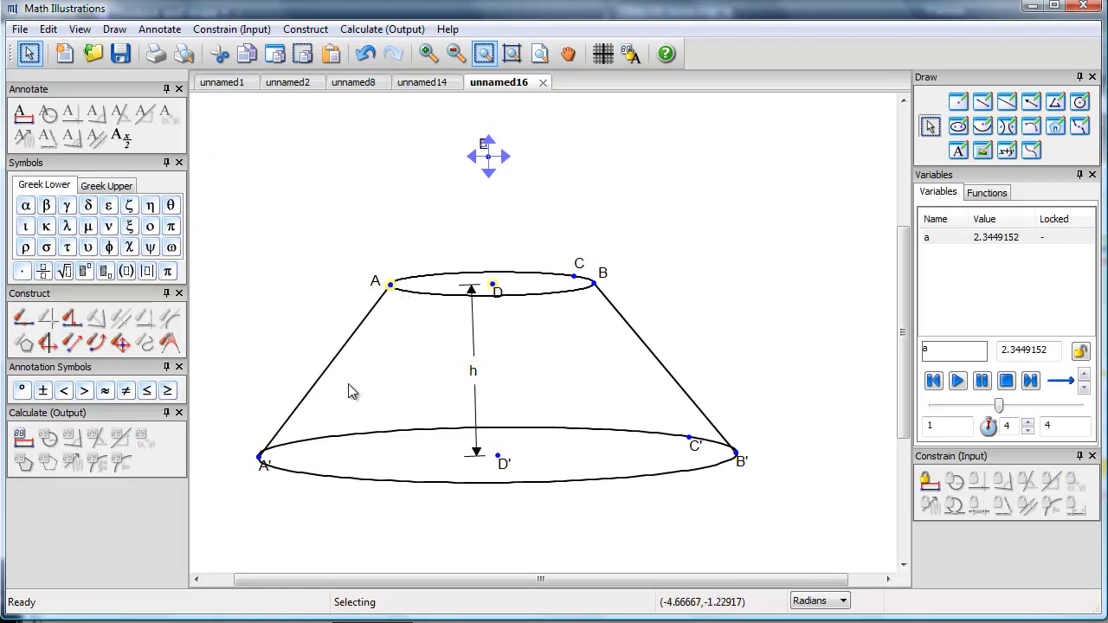
left_click(25, 116)
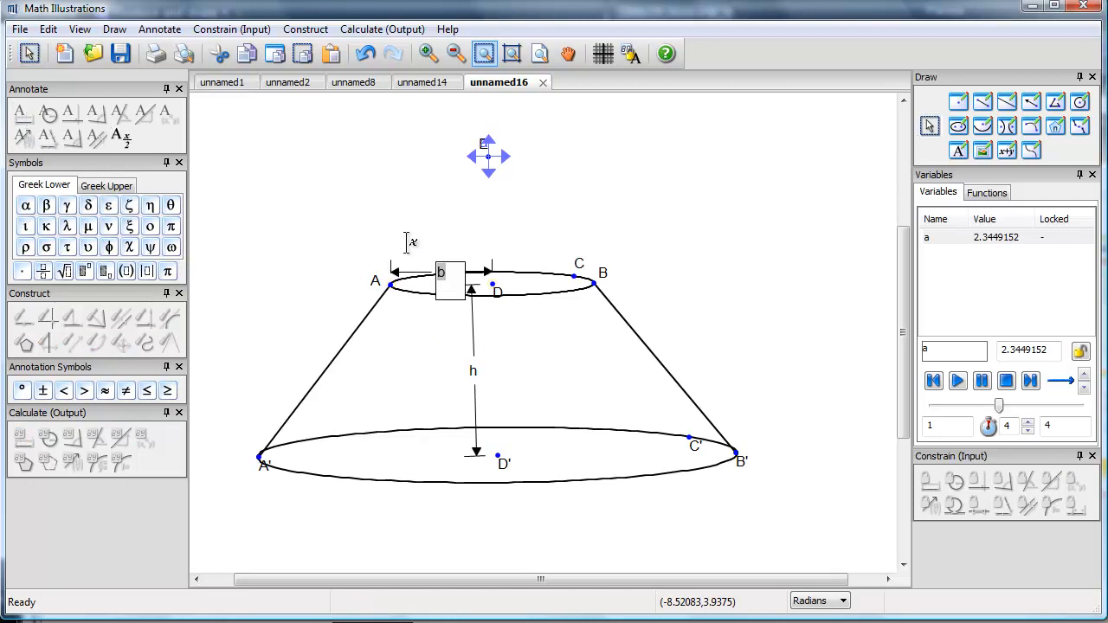
type("R")
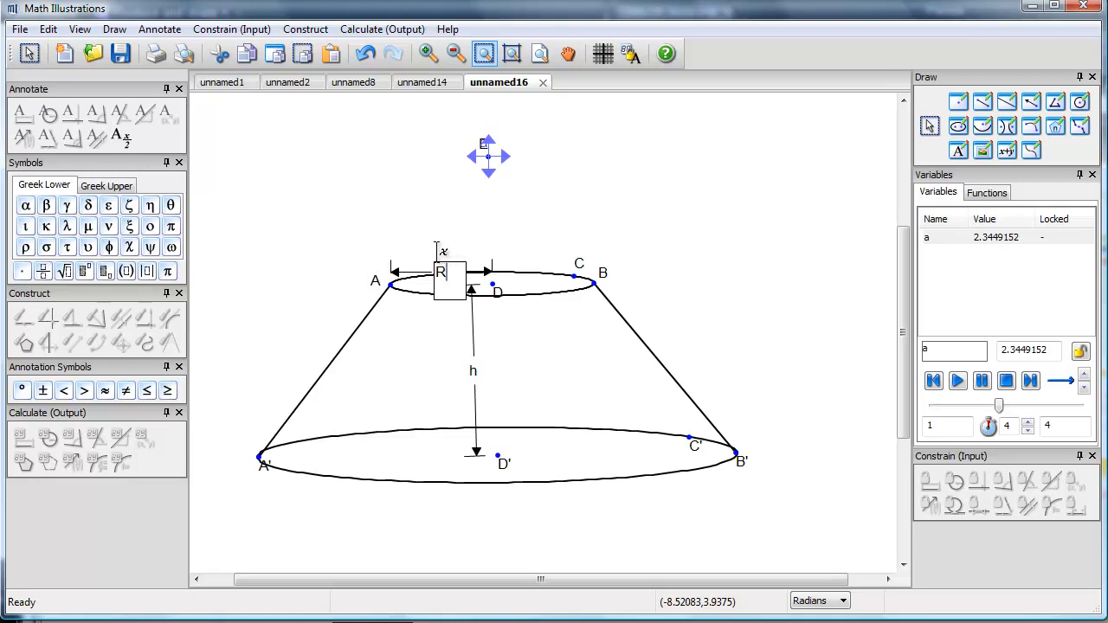
left_click(108, 274)
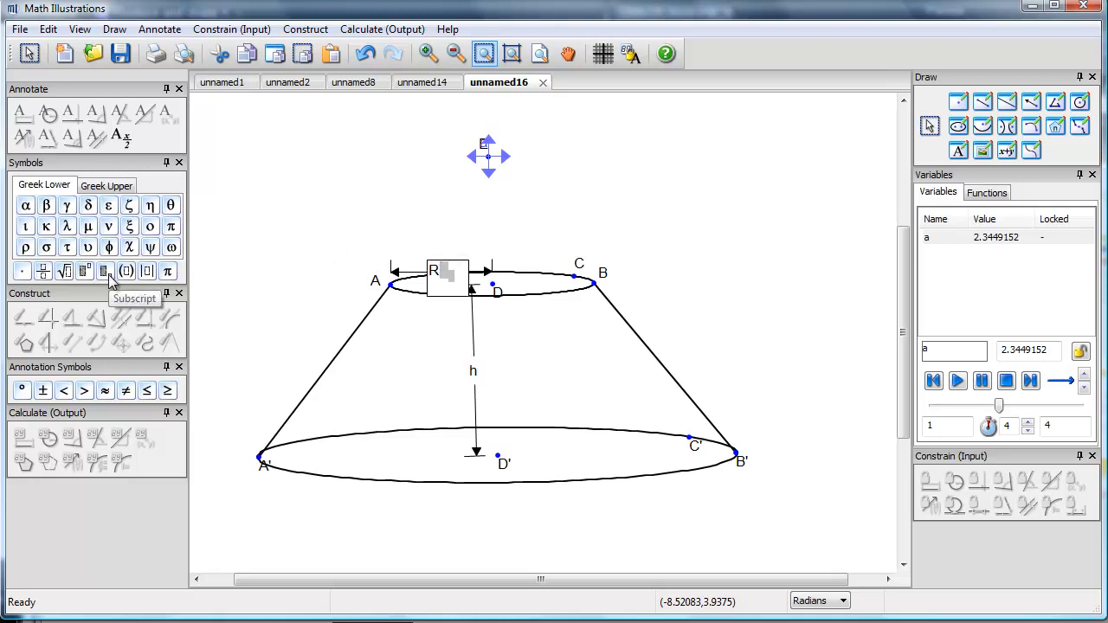
type("x")
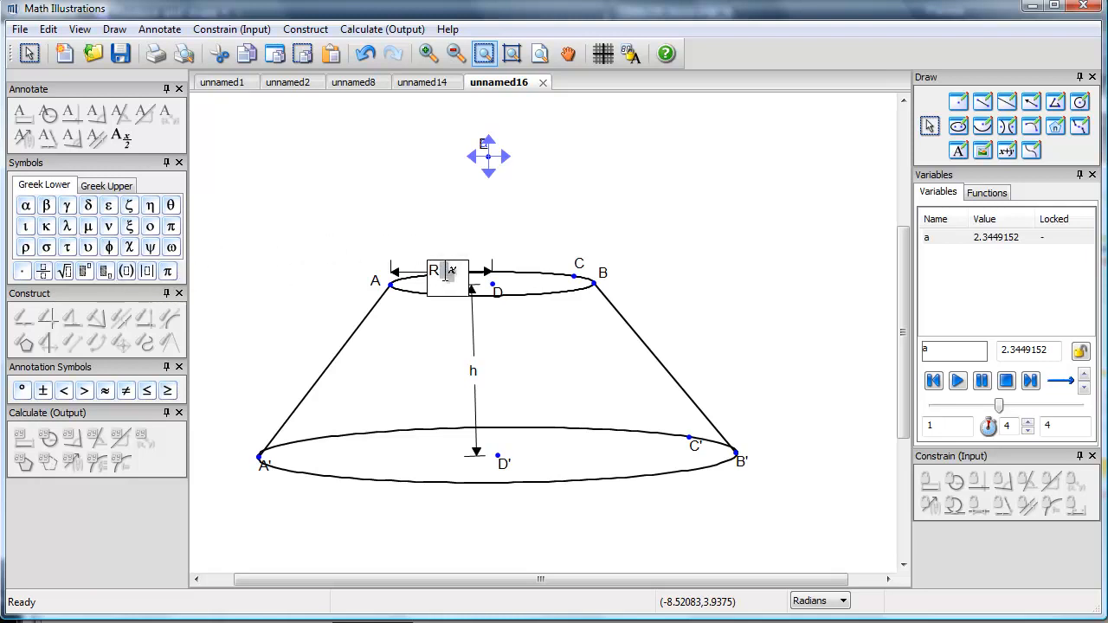
left_click_drag(449, 273, 433, 275)
key("Delete")
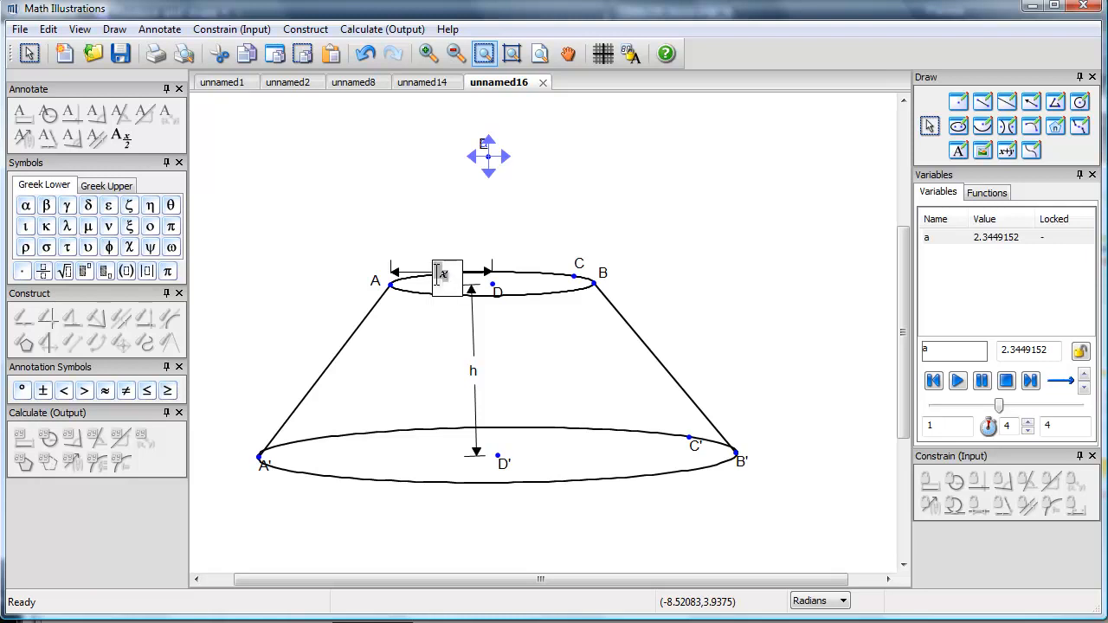
type("R")
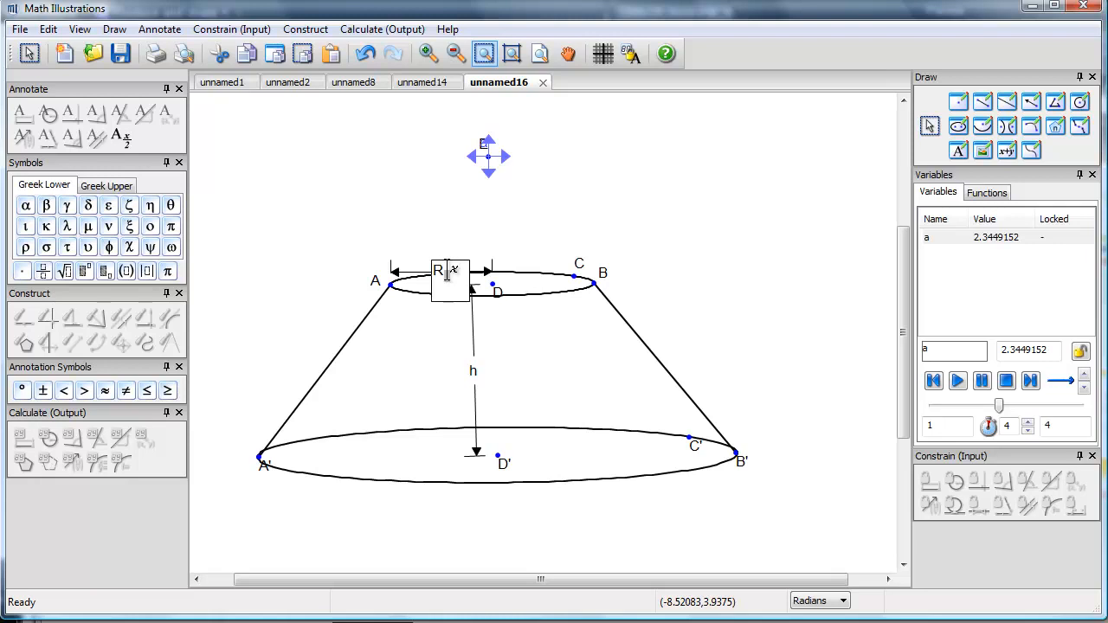
left_click(449, 275)
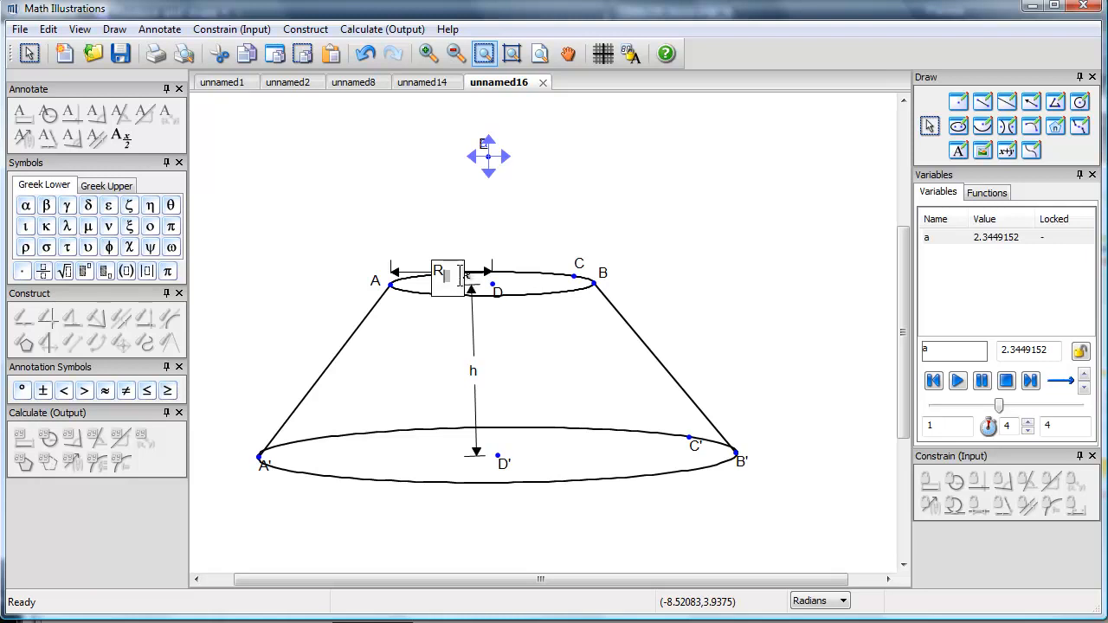
left_click(558, 242)
left_click_drag(439, 274, 438, 246)
left_click(298, 437)
Step: Annotate the distance from A' to D' with the label R subscript 2, and move the dimension below the lower ellipse
left_click(260, 457)
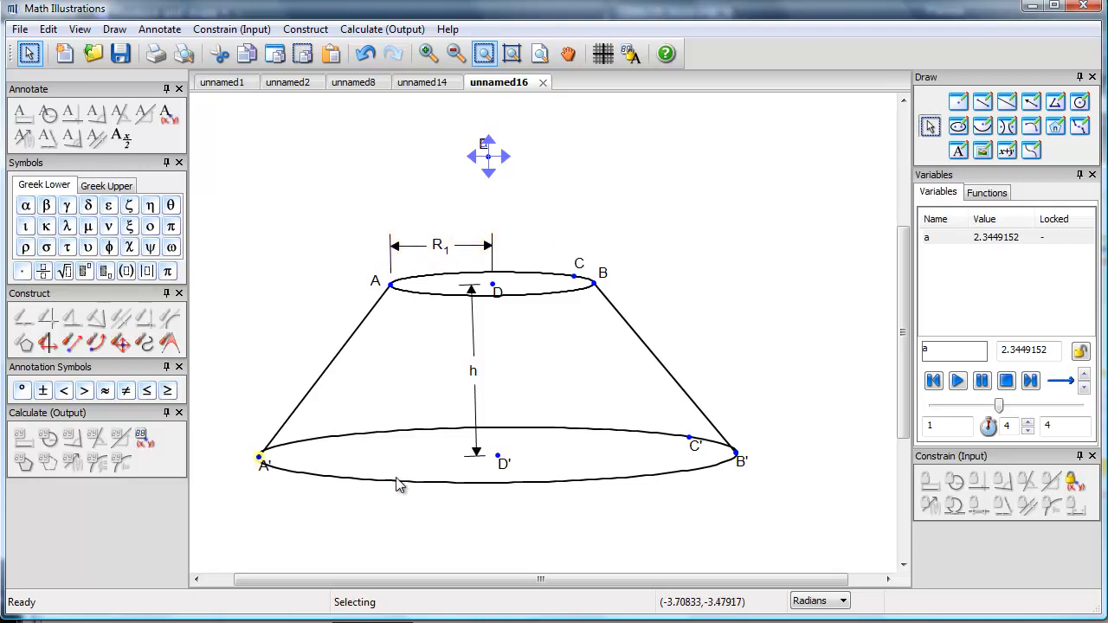
left_click(497, 457)
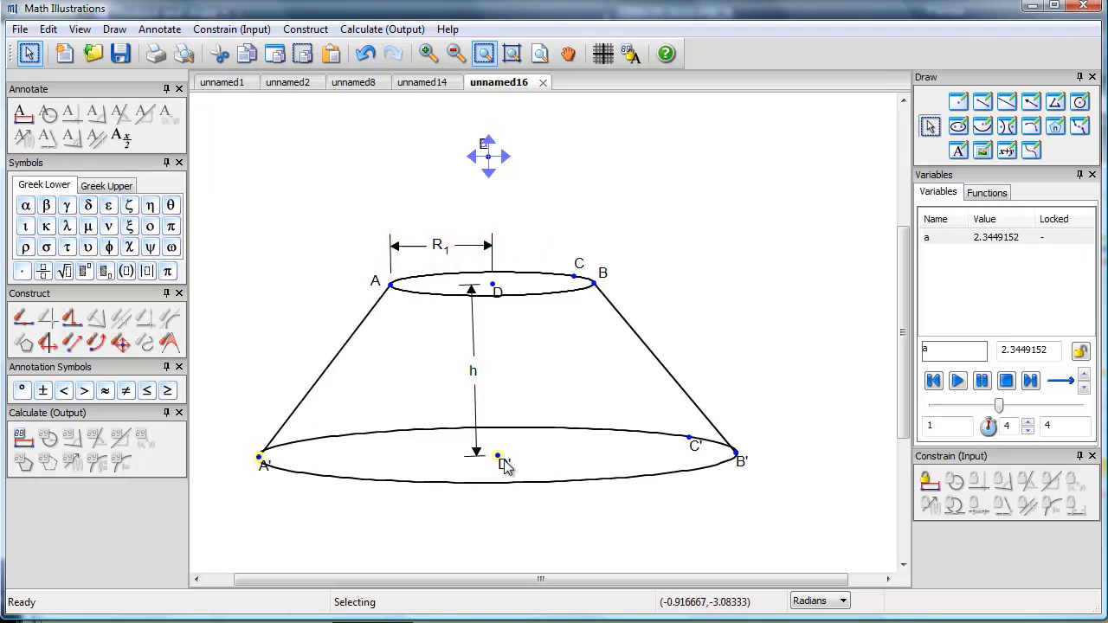
left_click(22, 113)
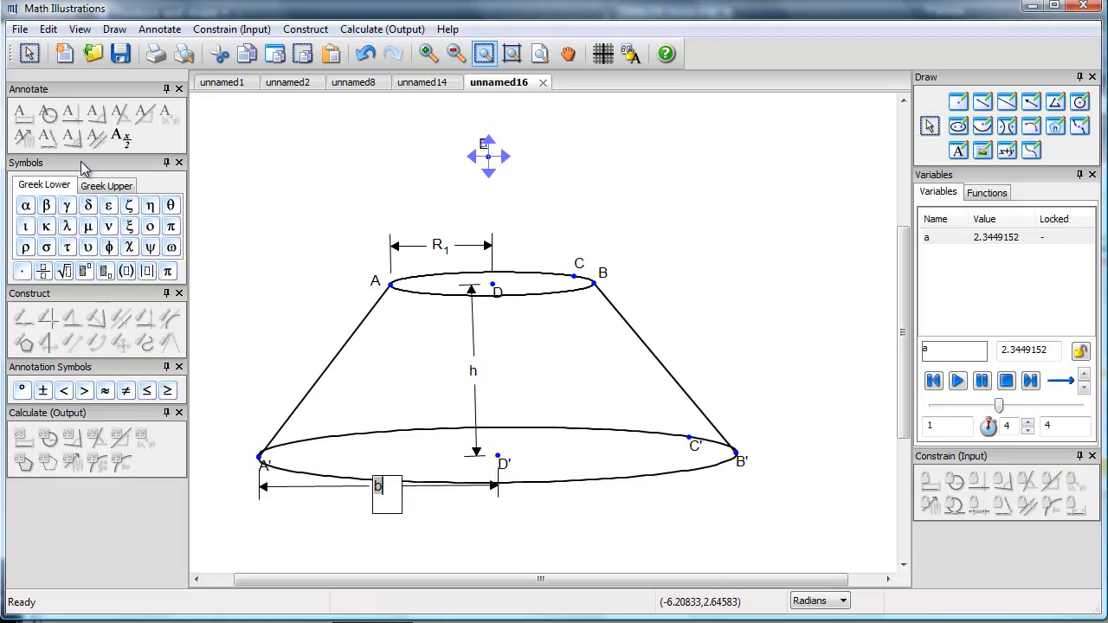
left_click(105, 274)
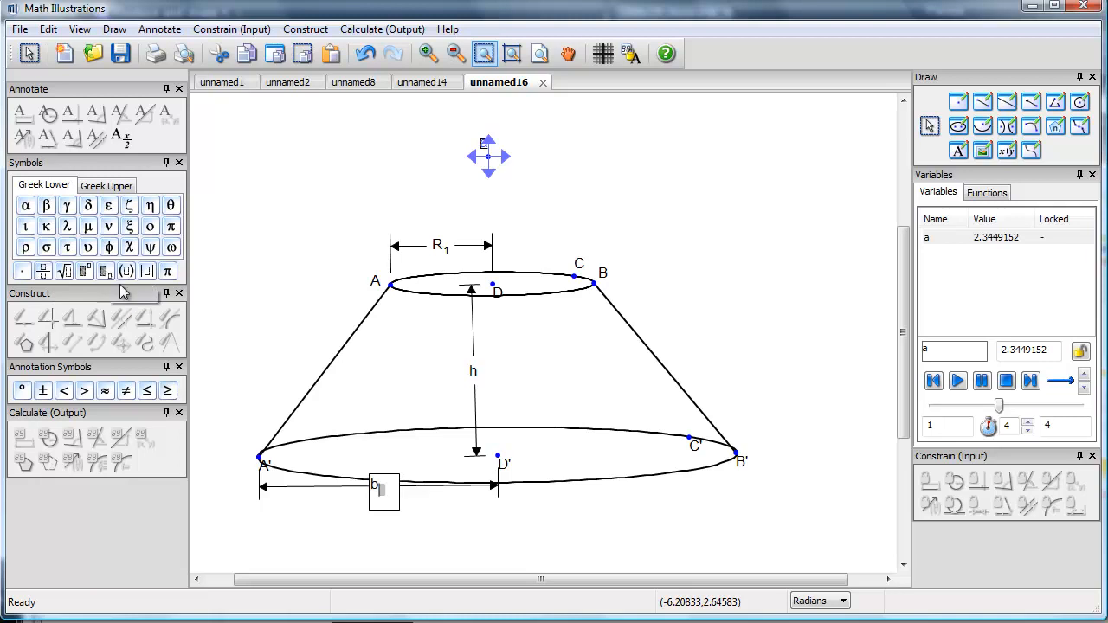
double_click(374, 486)
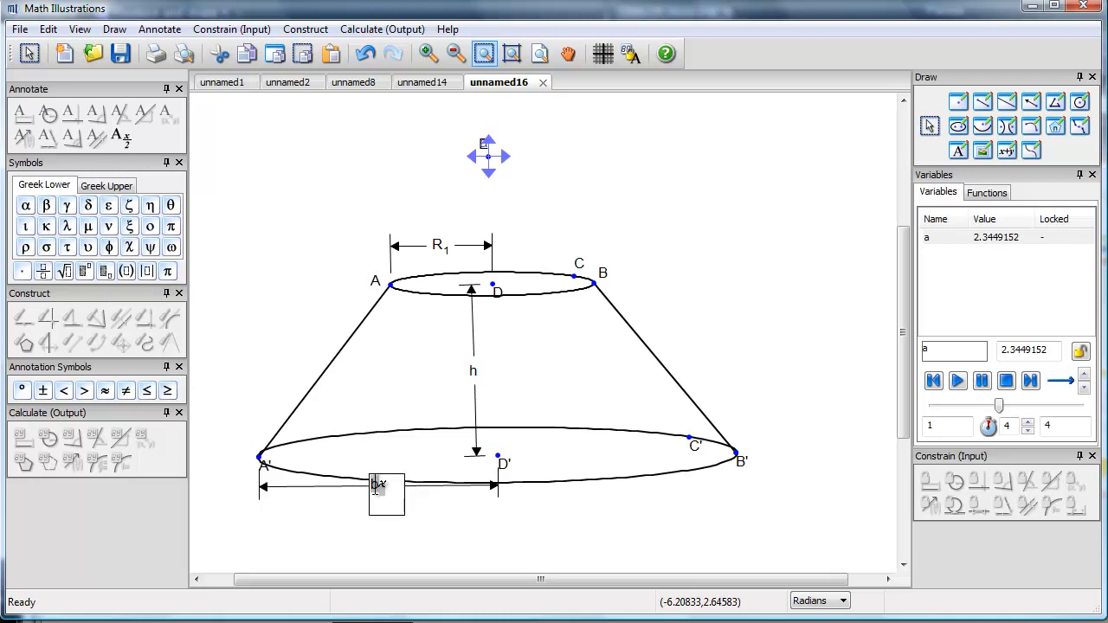
type("R")
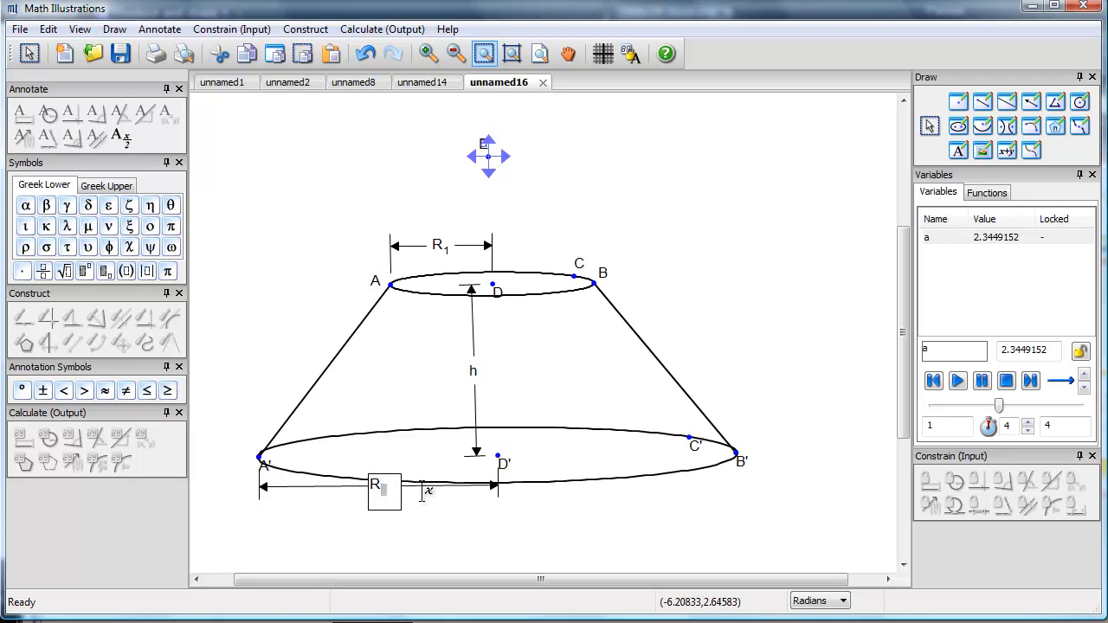
type("2")
left_click(444, 527)
left_click_drag(378, 489, 387, 519)
left_click(581, 521)
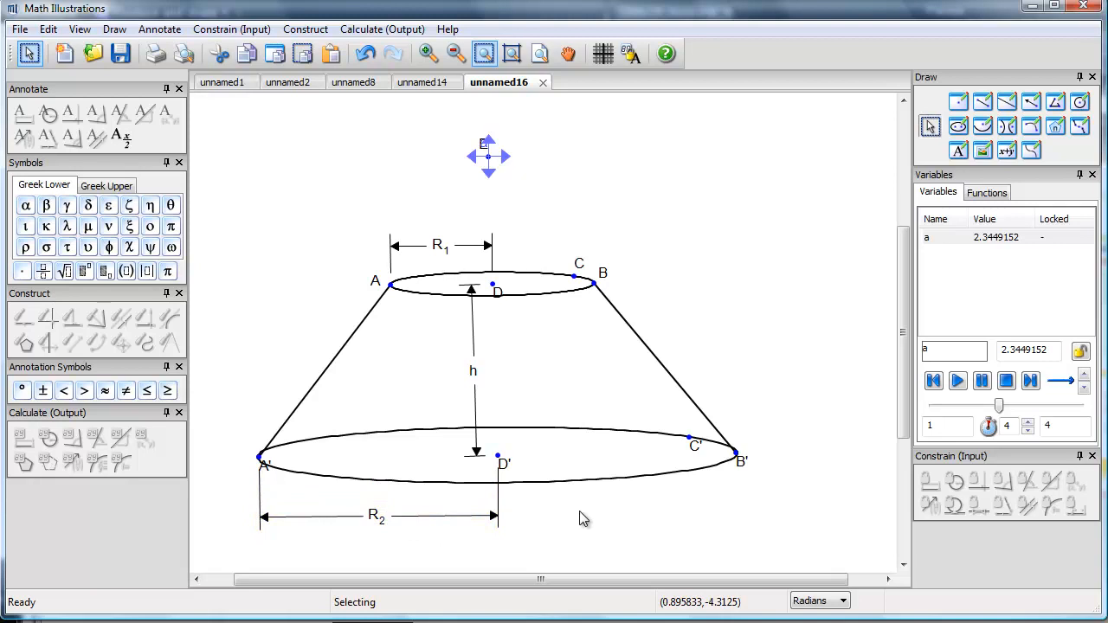
Step: Annotate the length of segment AA' with the label s, and move the dimension slightly outward from the cone
left_click(339, 358)
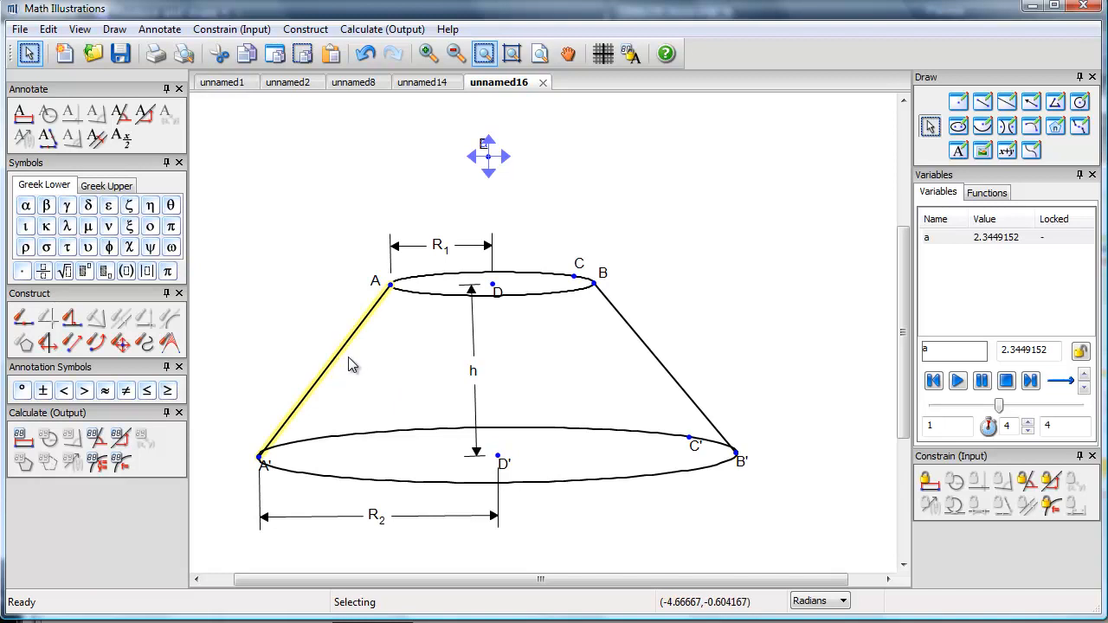
left_click(23, 114)
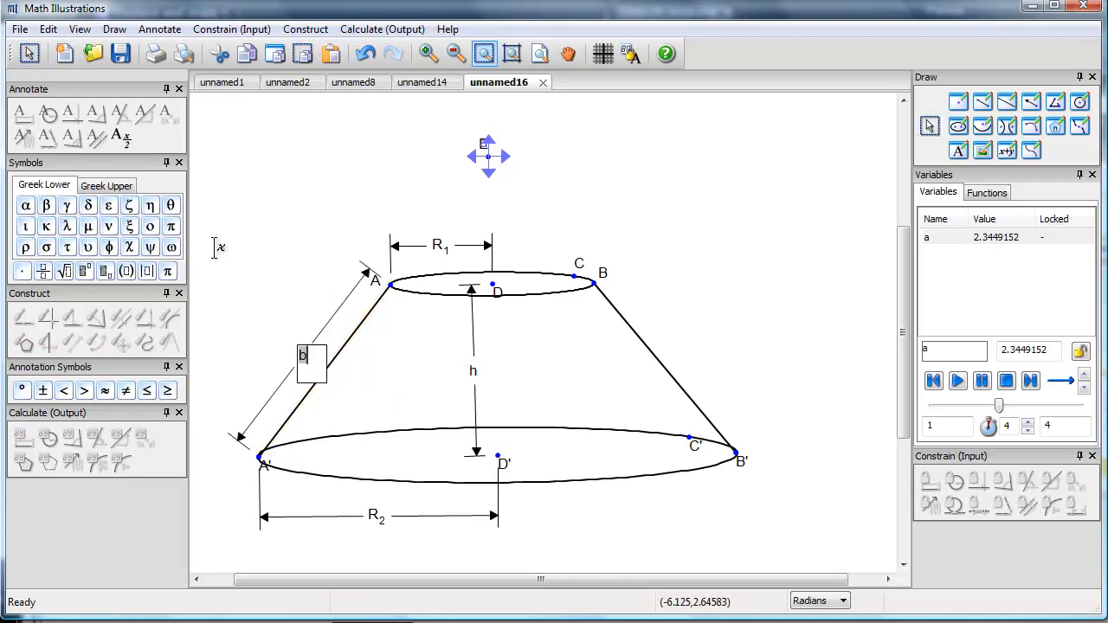
type("s")
left_click(314, 234)
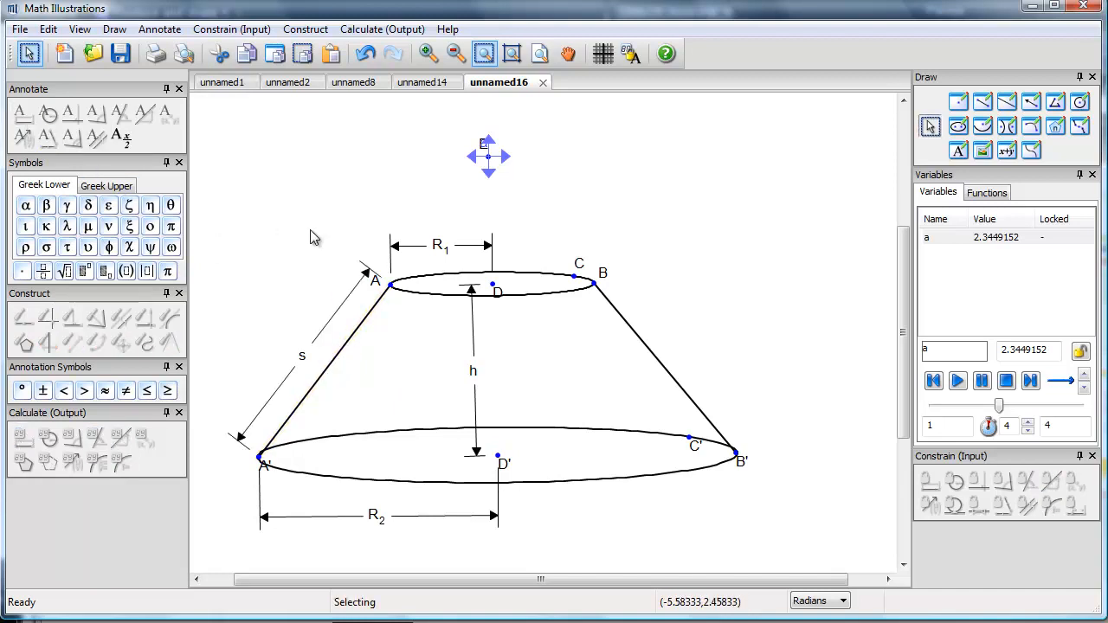
left_click_drag(305, 362, 297, 355)
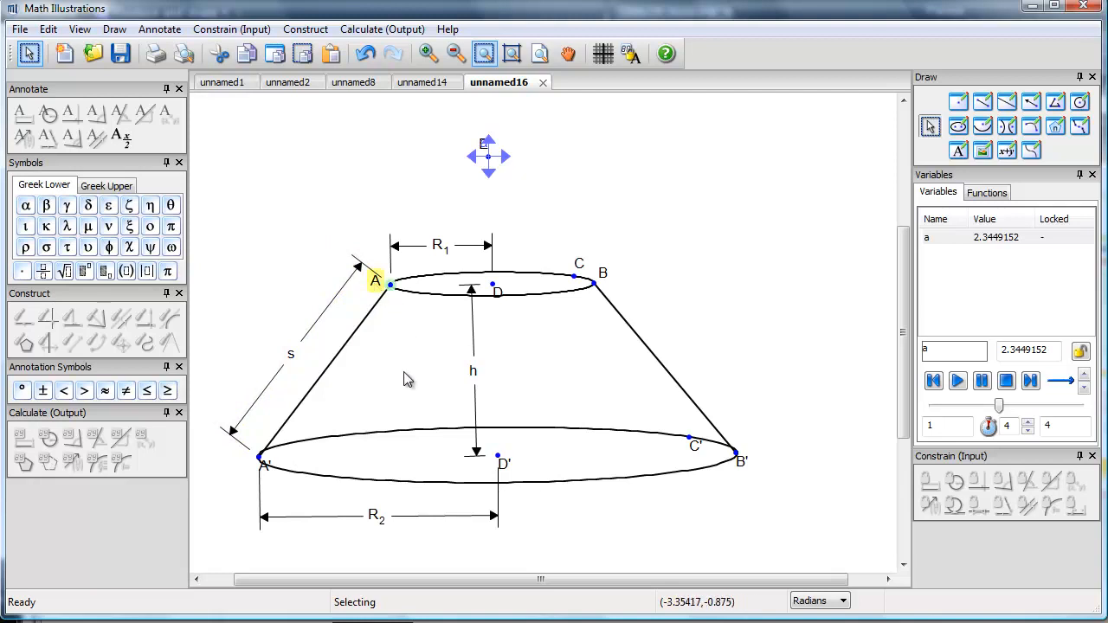
Step: Hide the labels of A, B, D, A', B' and D' together with points C and C' and the label C
left_click(267, 478)
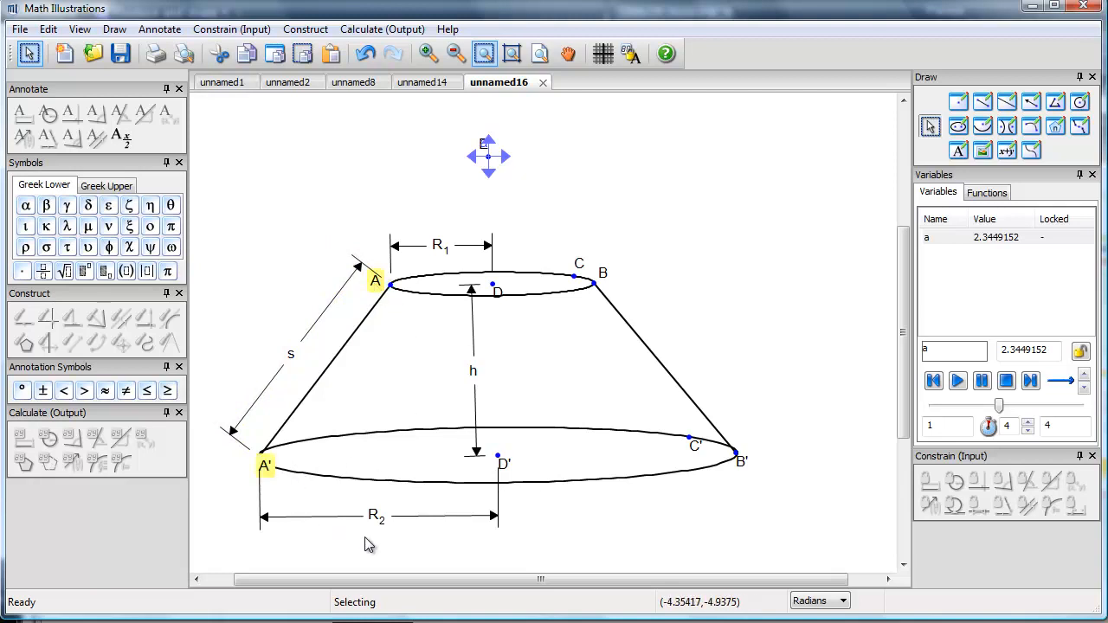
left_click(505, 466)
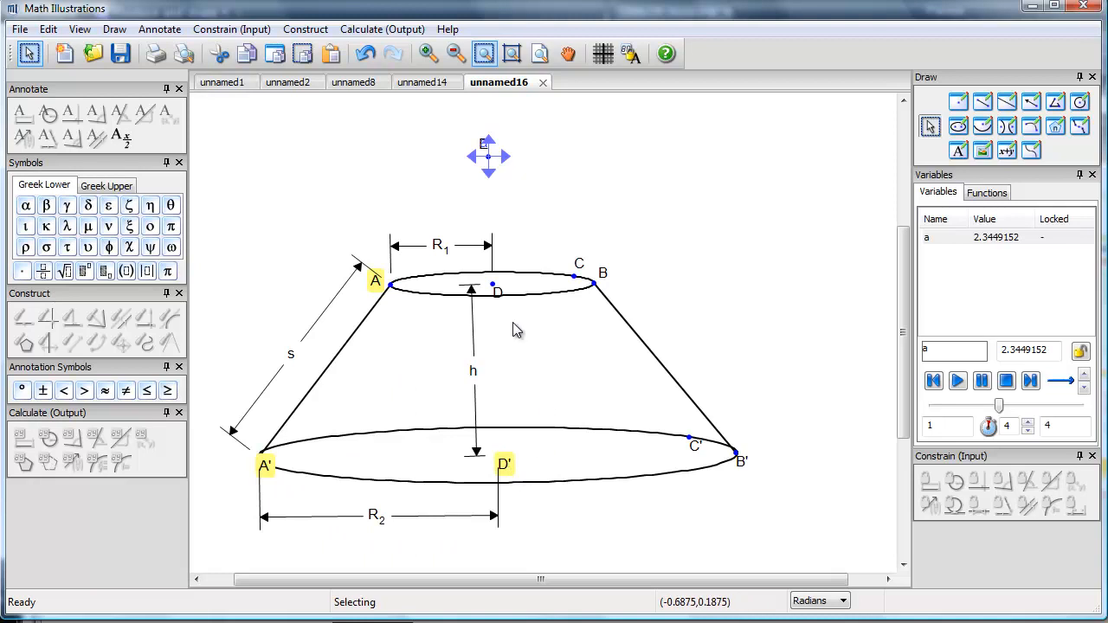
left_click(499, 294)
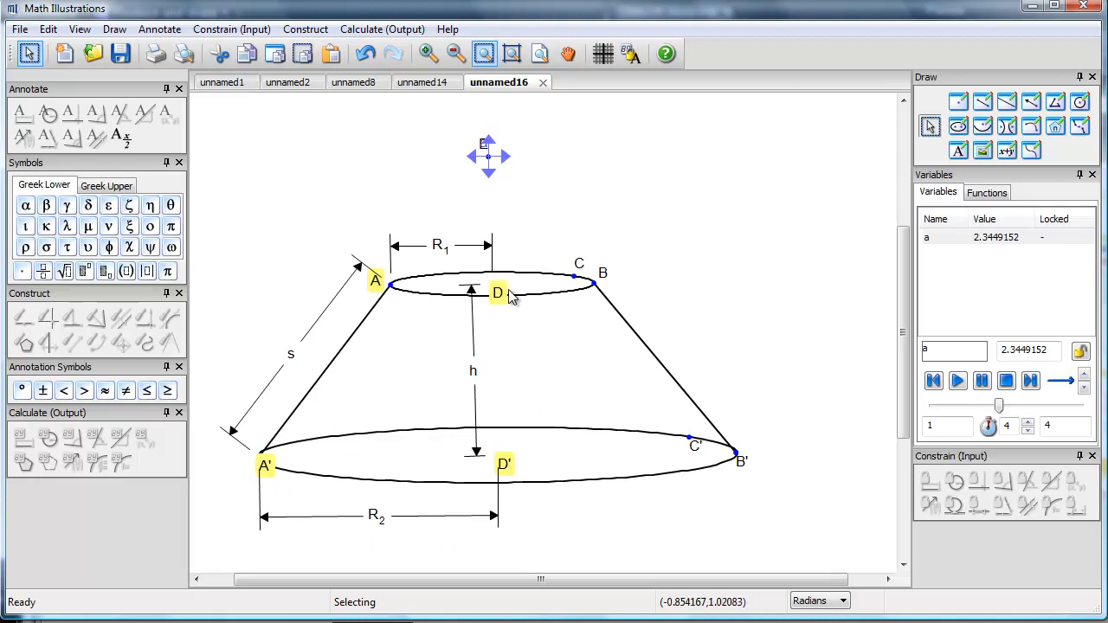
left_click(580, 264)
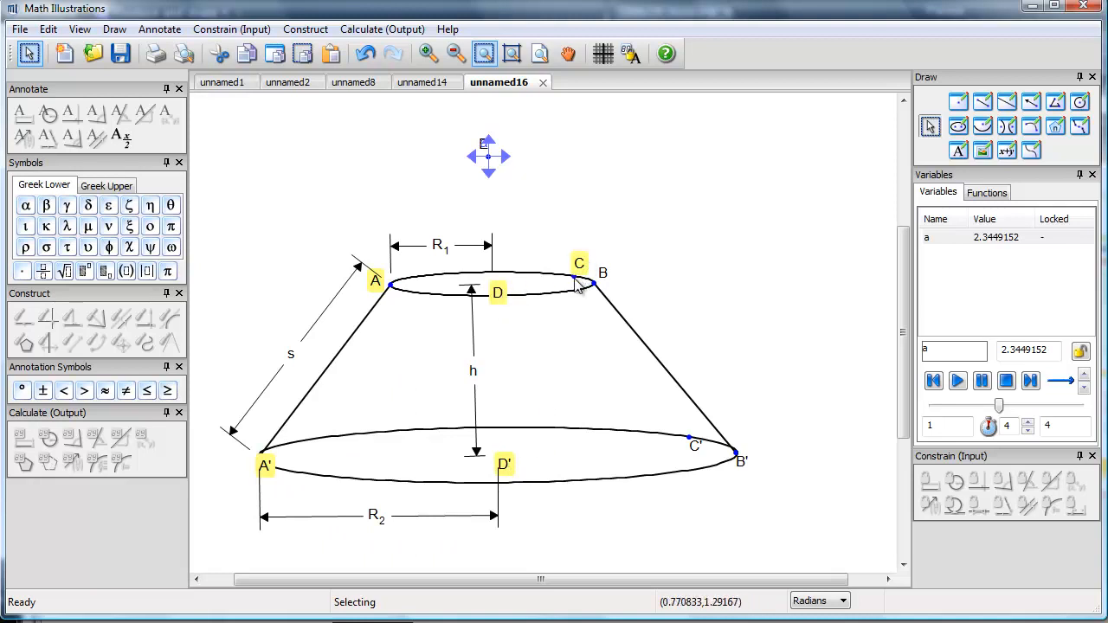
left_click(575, 278)
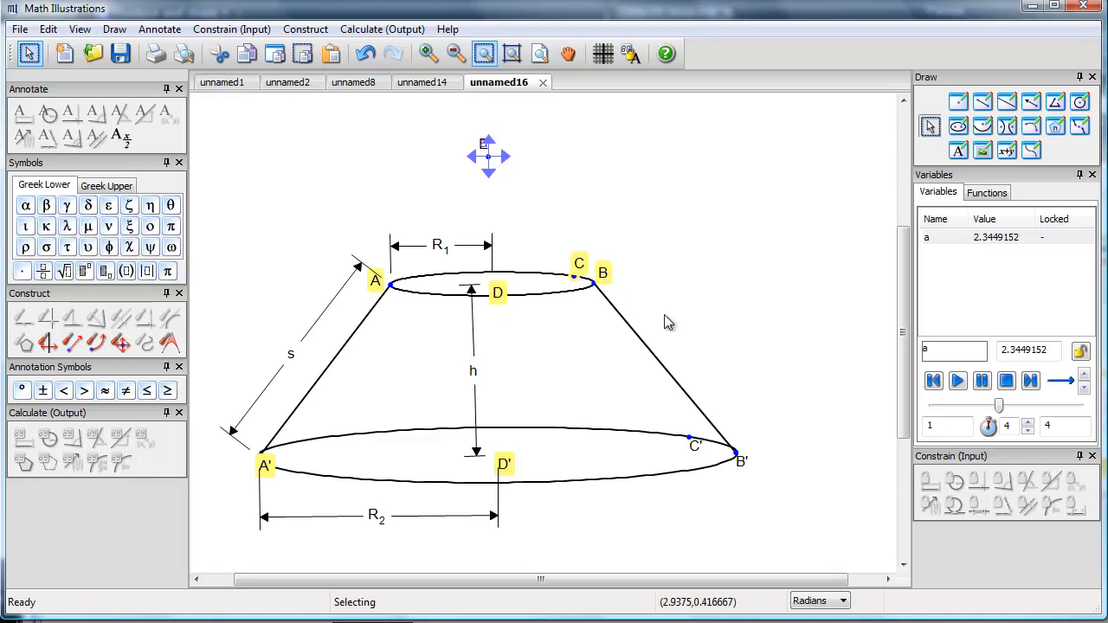
left_click(689, 439)
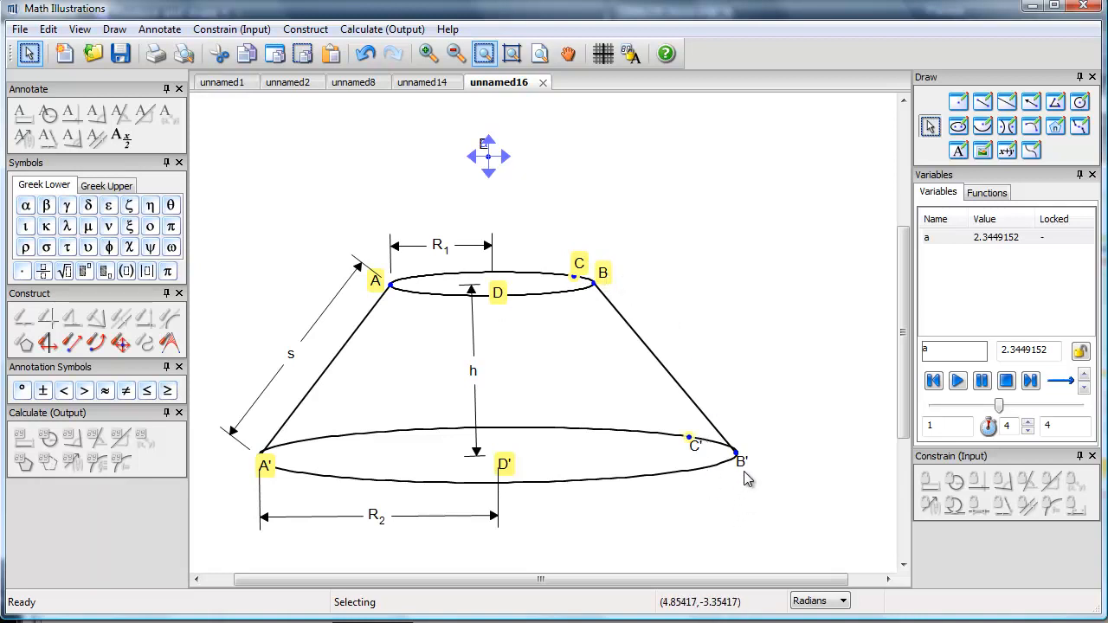
right_click(745, 469)
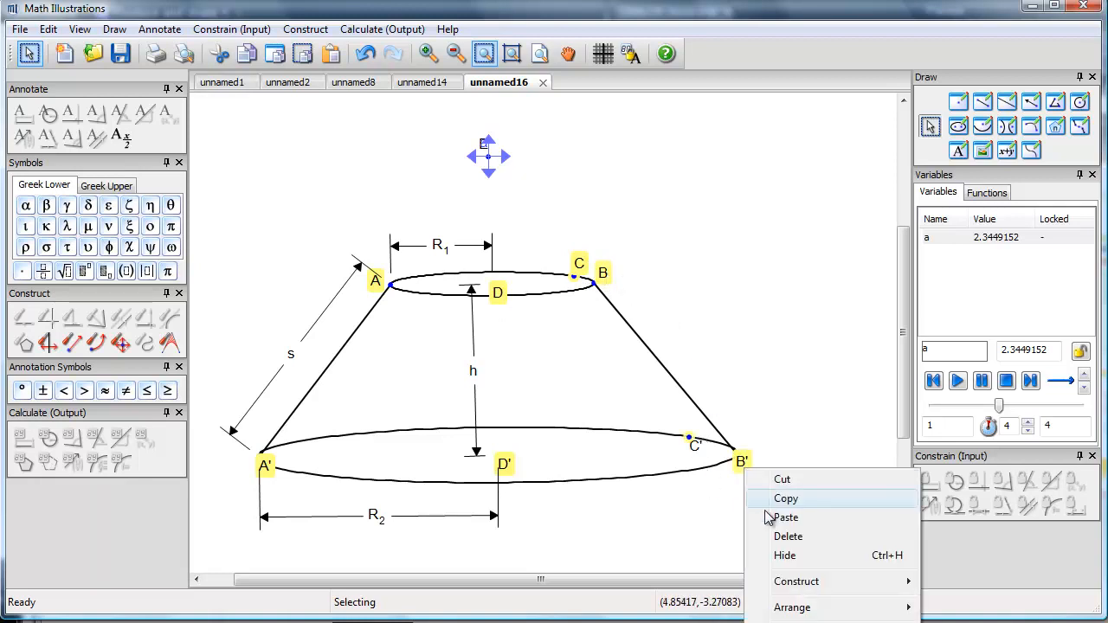
left_click(779, 556)
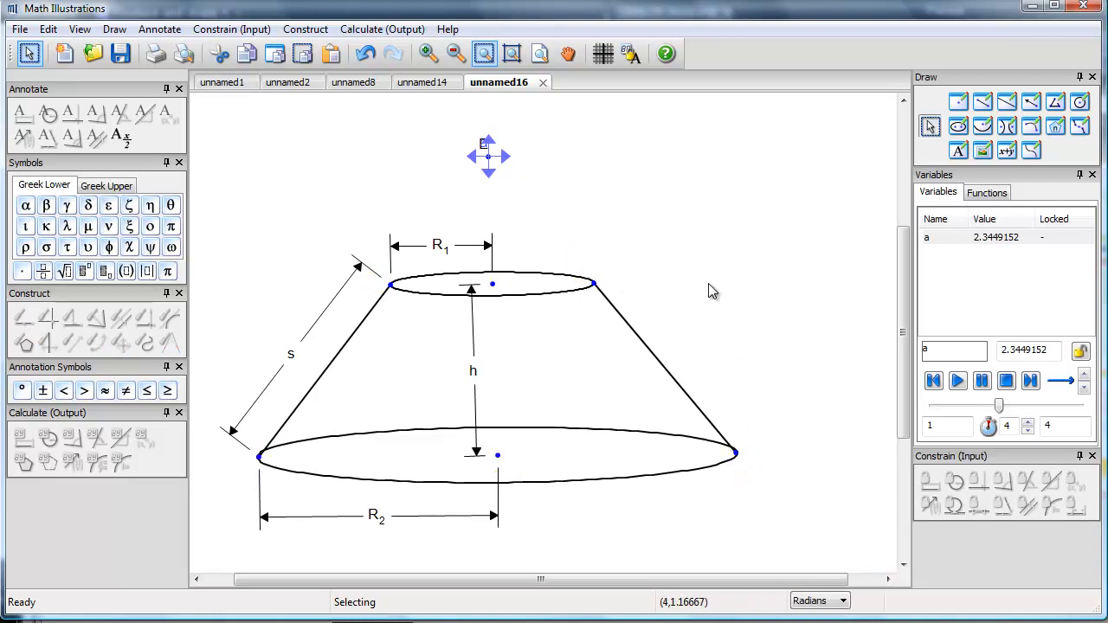
Step: Hide the dilation symbol with its centre and factor label above the cone
left_click(485, 147)
right_click(495, 166)
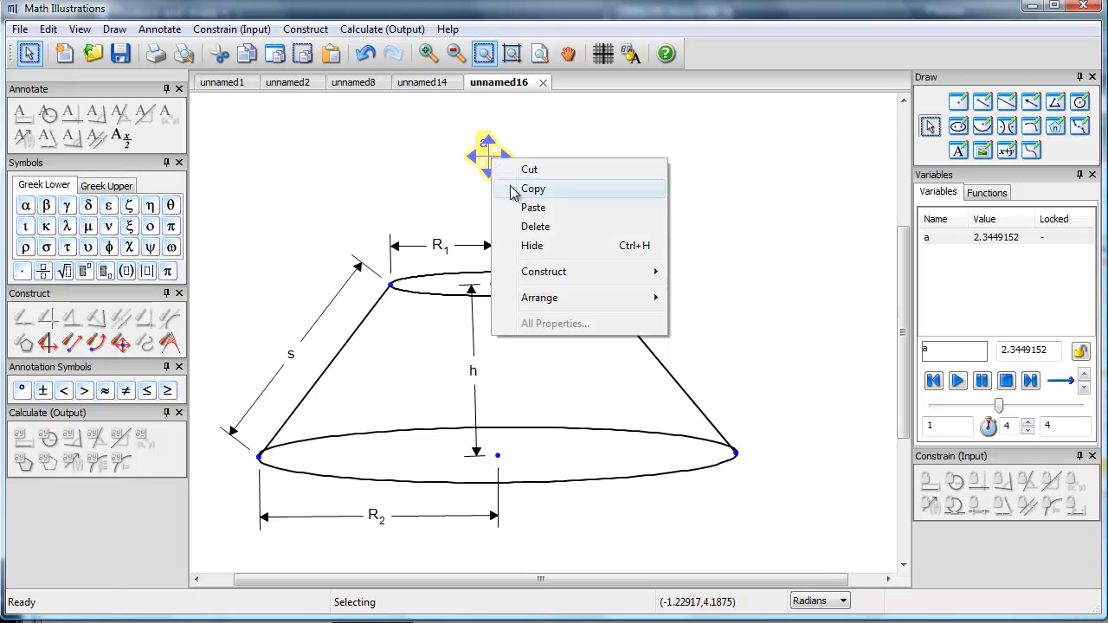
left_click(535, 249)
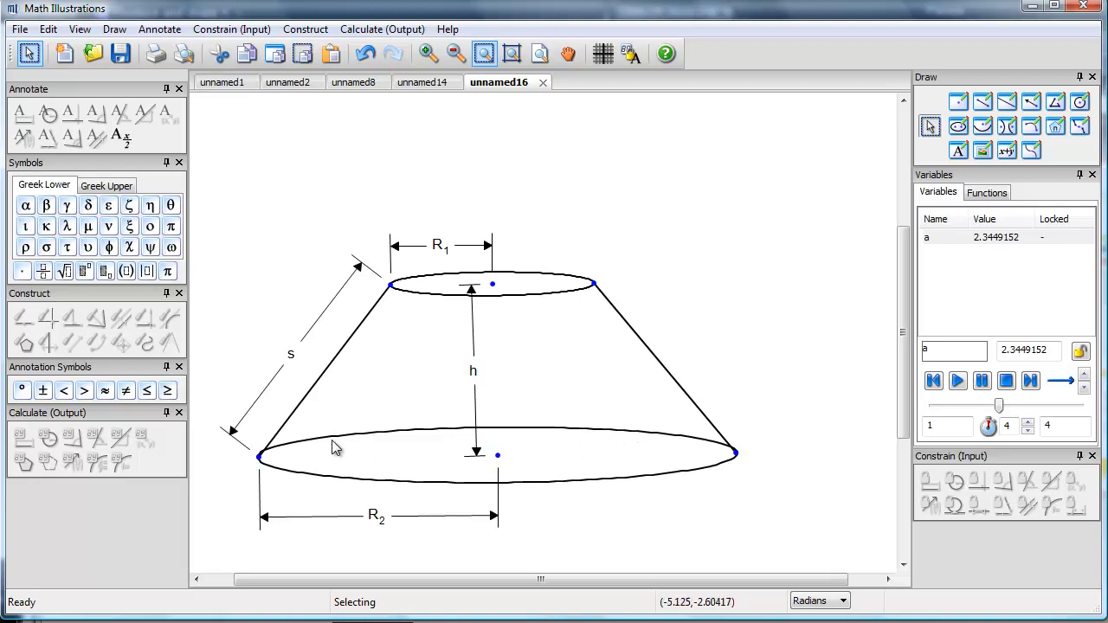
Step: Change the lower ellipse's outline from solid to a dashed line style
left_click(620, 437)
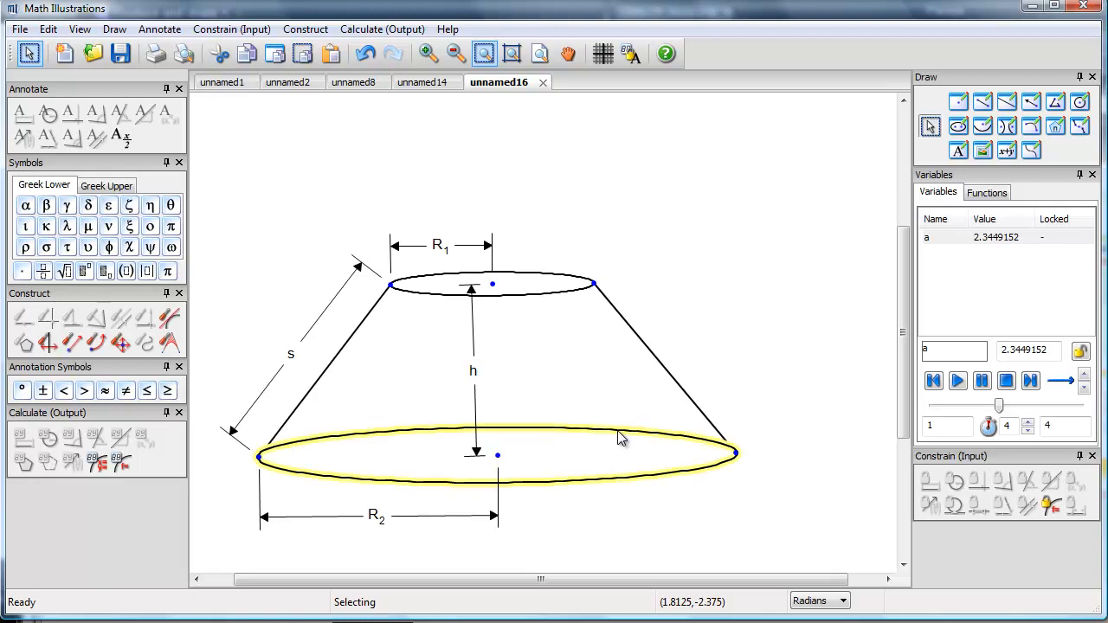
right_click(620, 437)
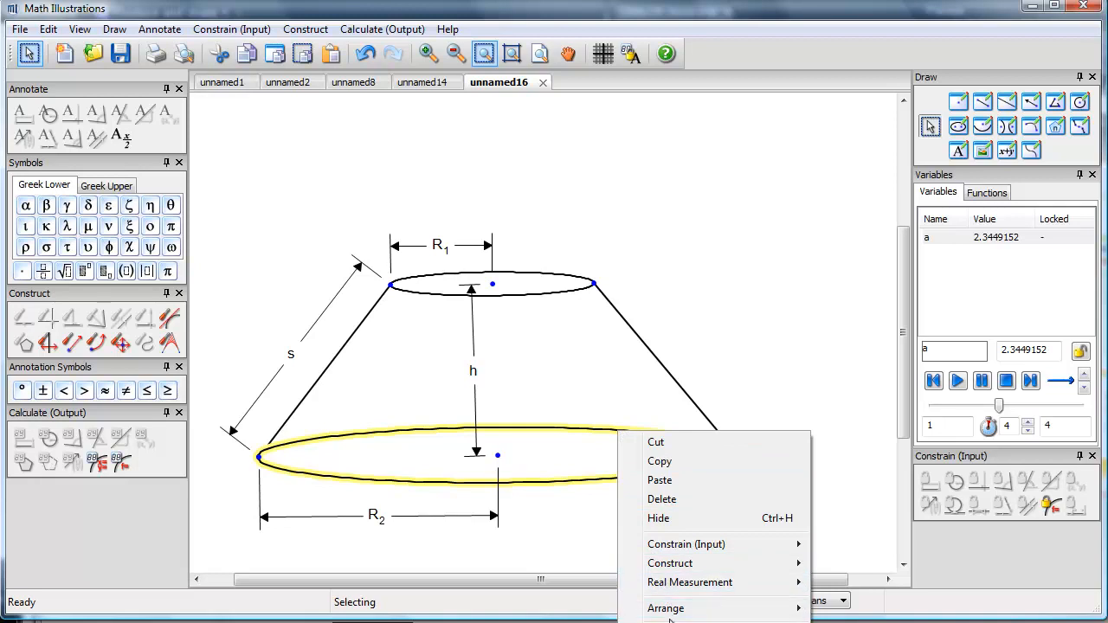
left_click(568, 53)
mouse_move(660, 302)
left_mouse_down()
mouse_move(647, 229)
mouse_move(626, 188)
mouse_move(668, 200)
left_mouse_up()
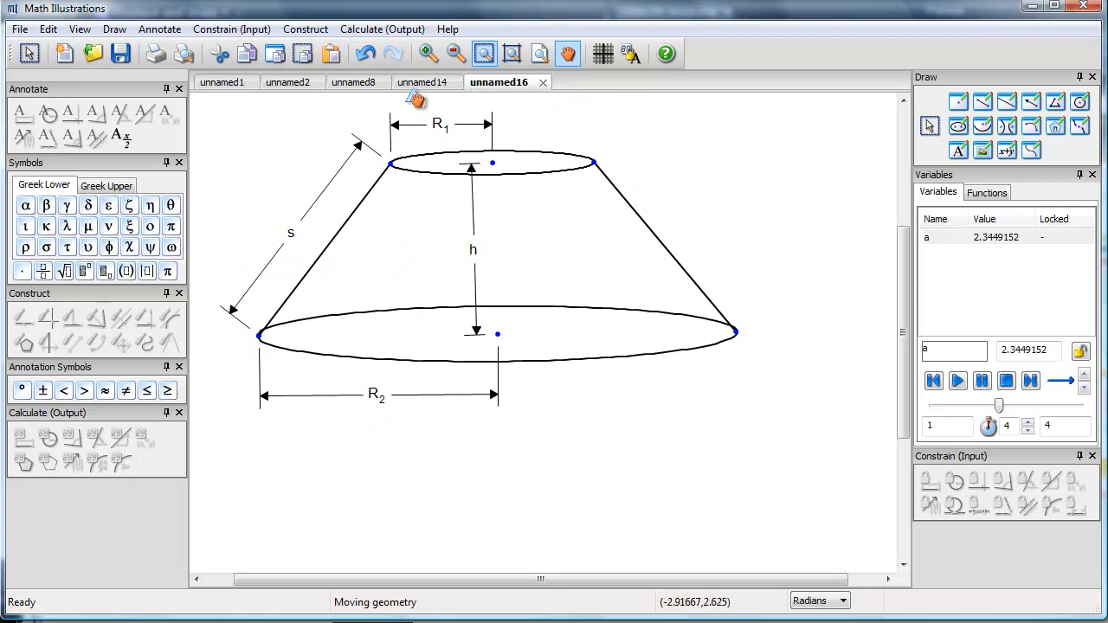
left_click(930, 129)
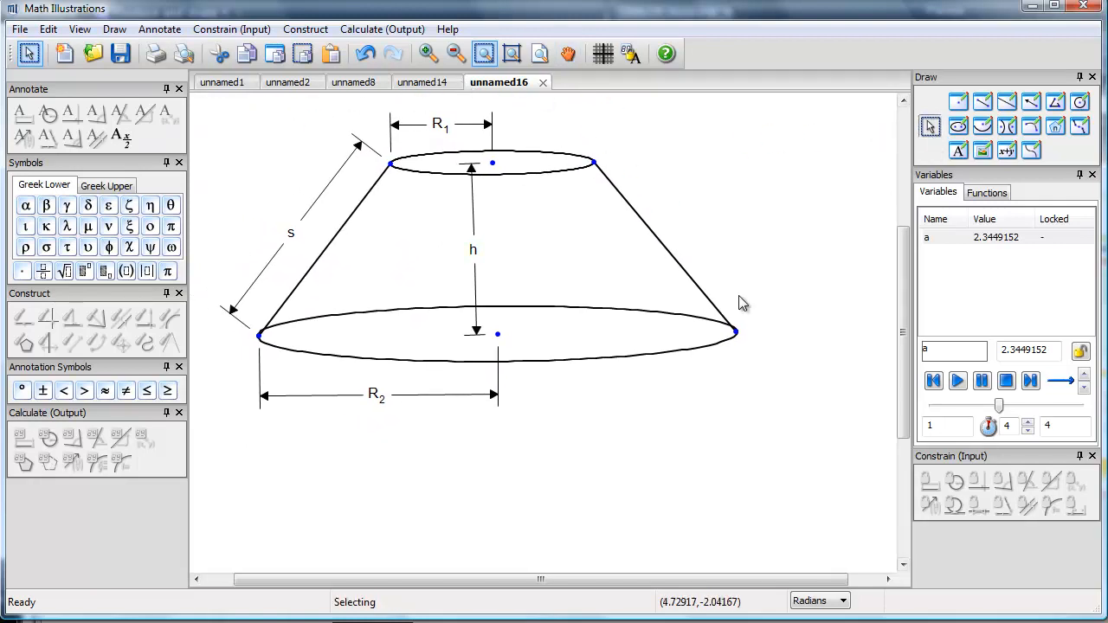
right_click(530, 306)
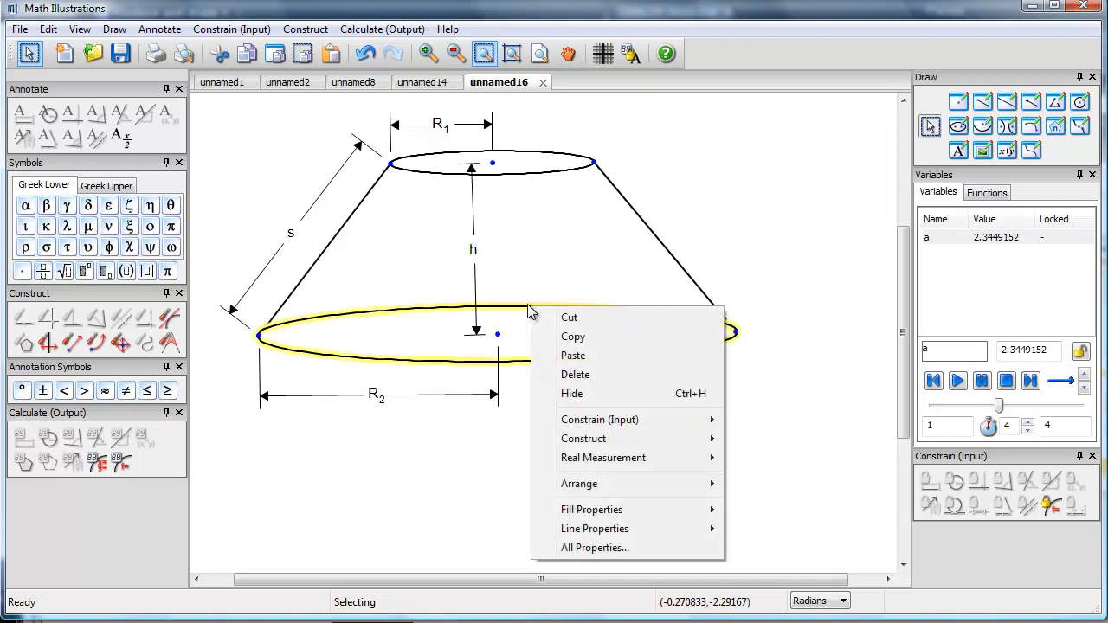
mouse_move(599, 535)
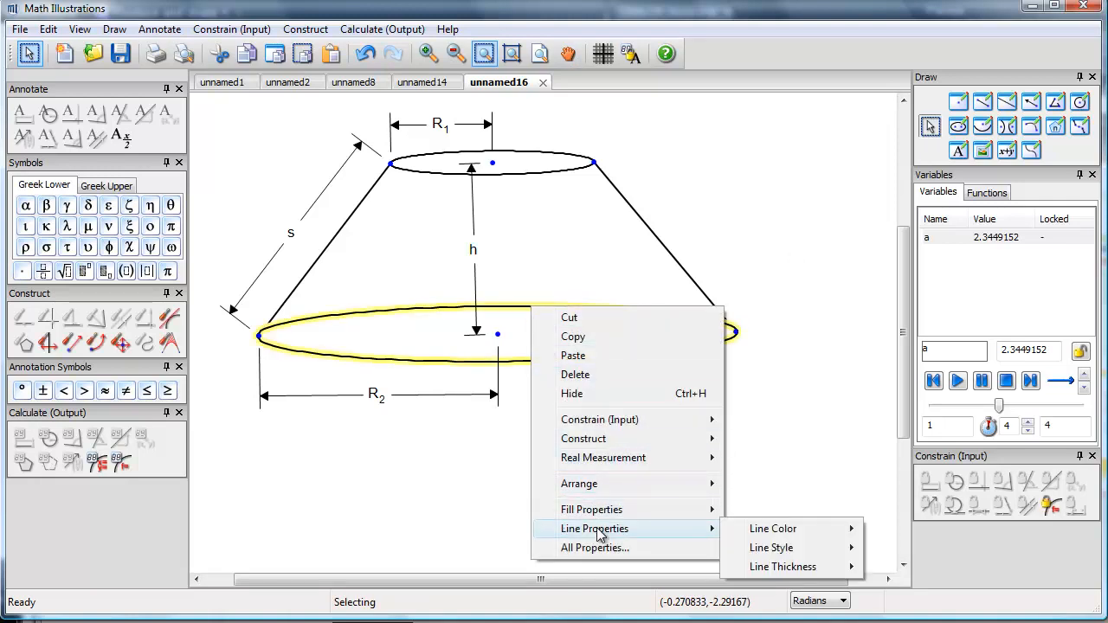
mouse_move(765, 553)
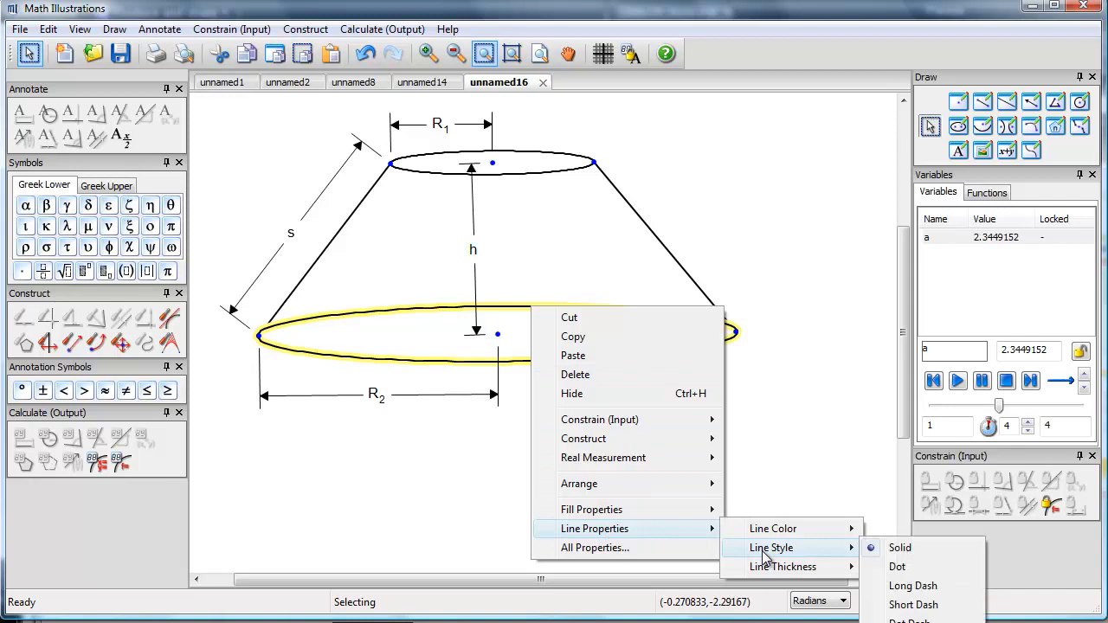
left_click(896, 568)
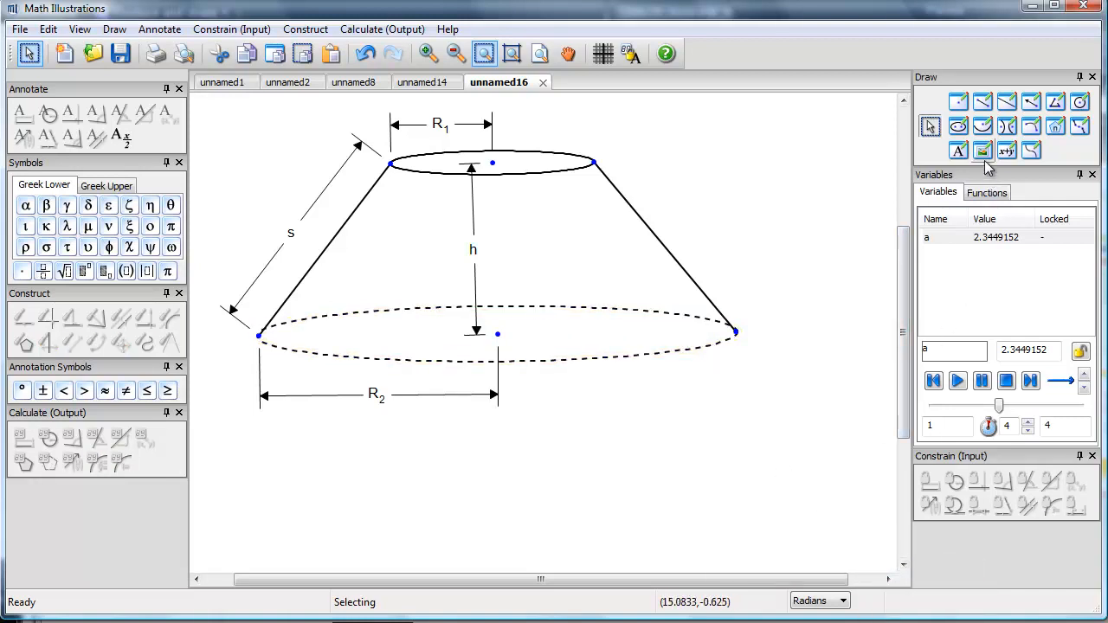
Step: Try to draw an arc along the front of the lower ellipse directly between its two end points, discarding the conflicting incidence
left_click(1029, 126)
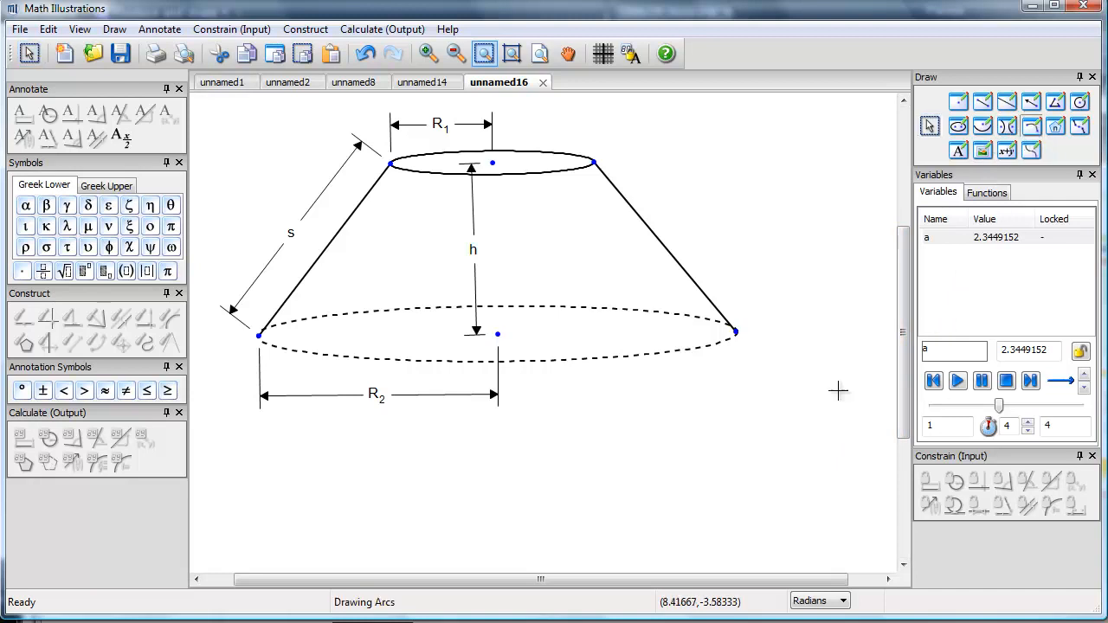
left_click(258, 335)
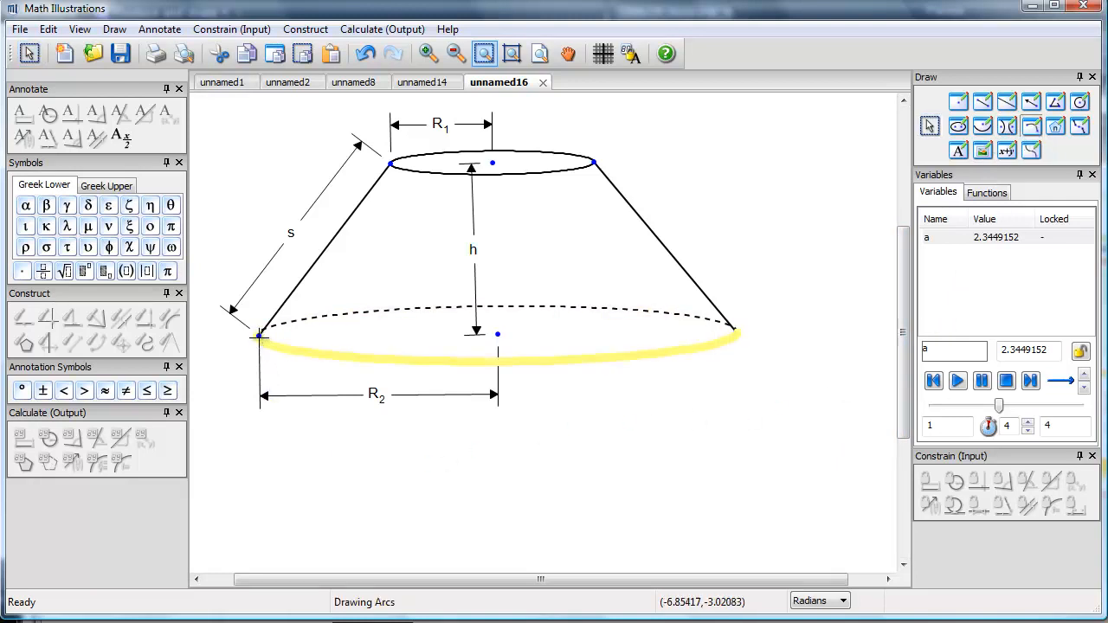
left_click(737, 333)
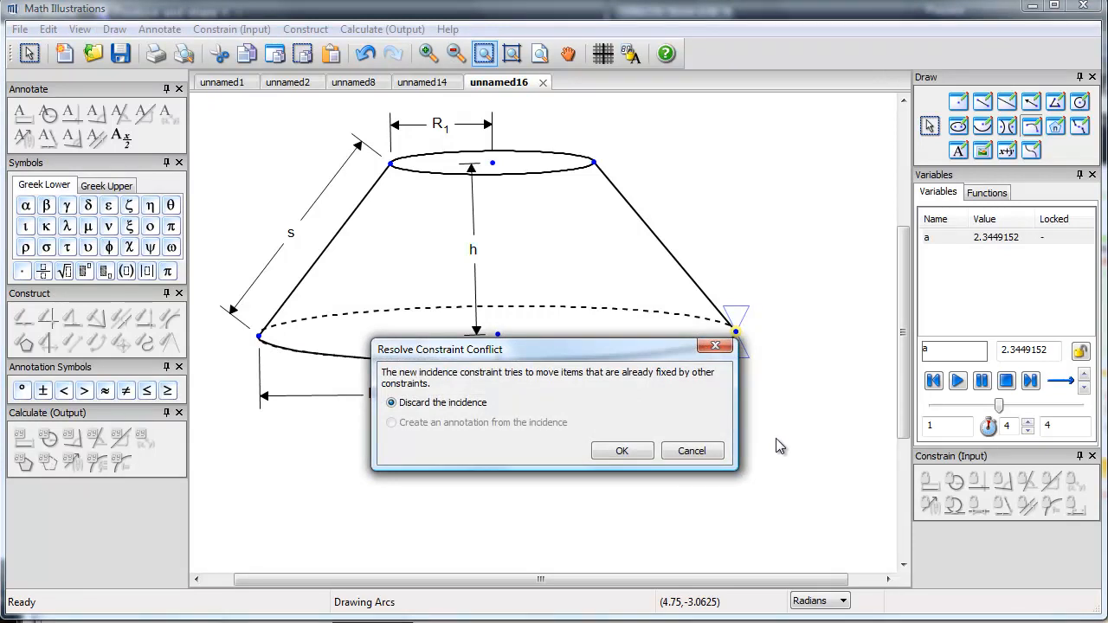
left_click_drag(487, 349, 482, 396)
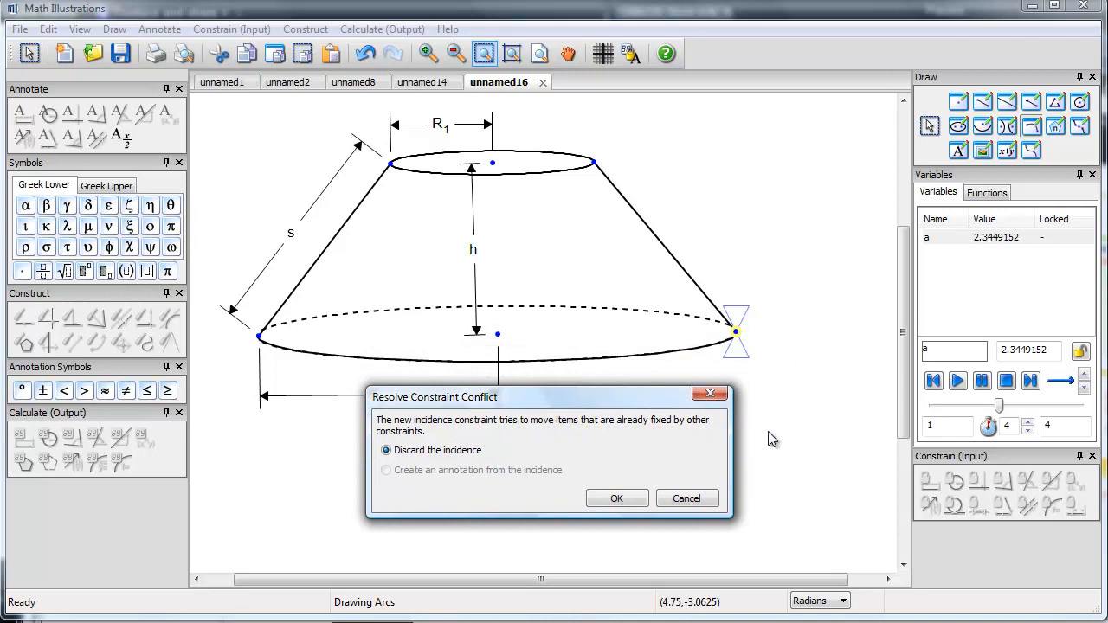
left_click(616, 499)
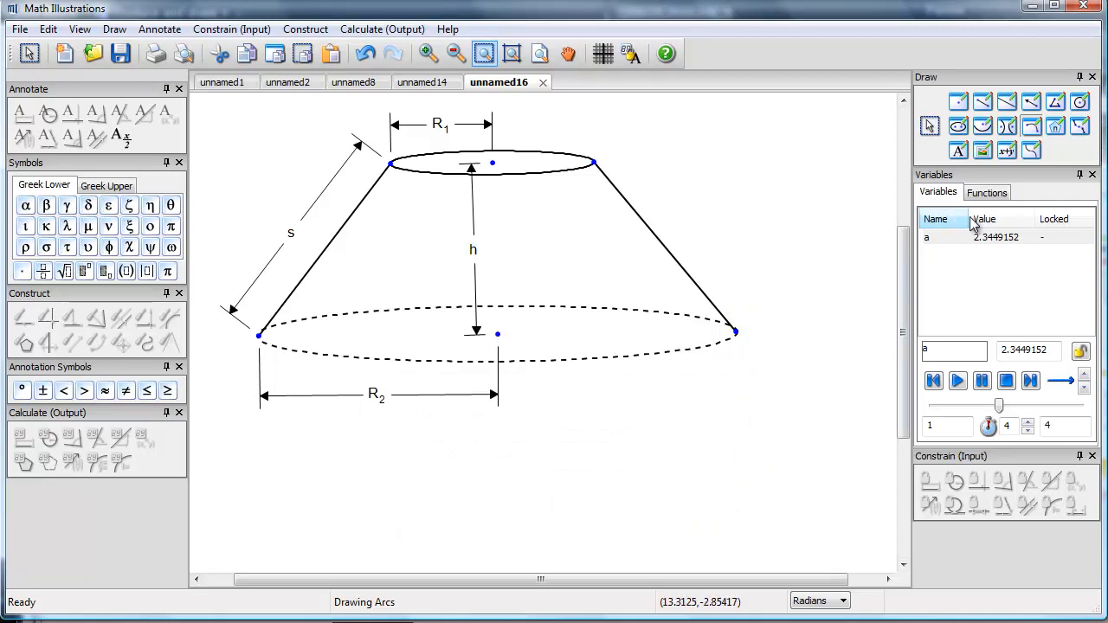
Step: Draw an arc on the front of the lower ellipse, and extend both of its ends to the side segments' lower end points
left_click(338, 355)
left_click(645, 355)
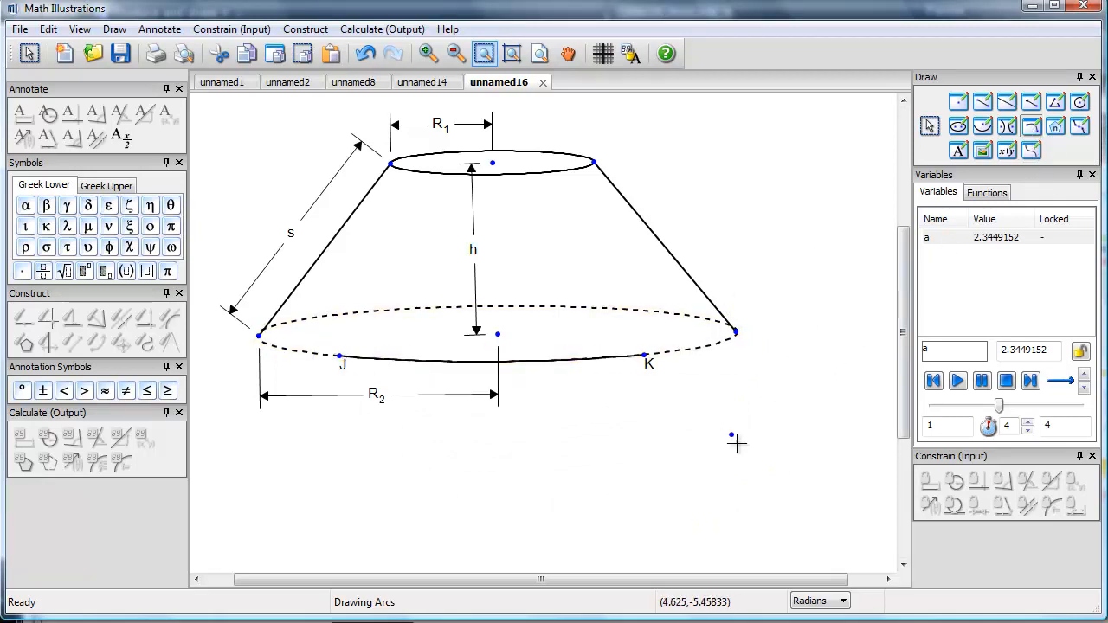
left_click(930, 125)
left_click_drag(645, 355, 737, 336)
left_click_drag(349, 361, 256, 340)
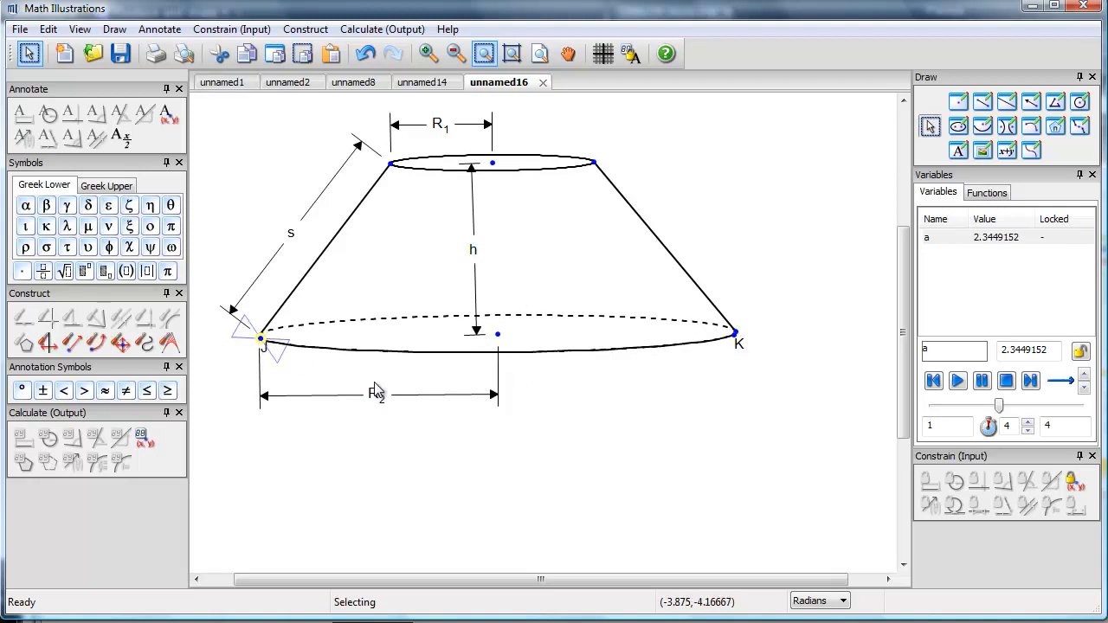
left_click(604, 411)
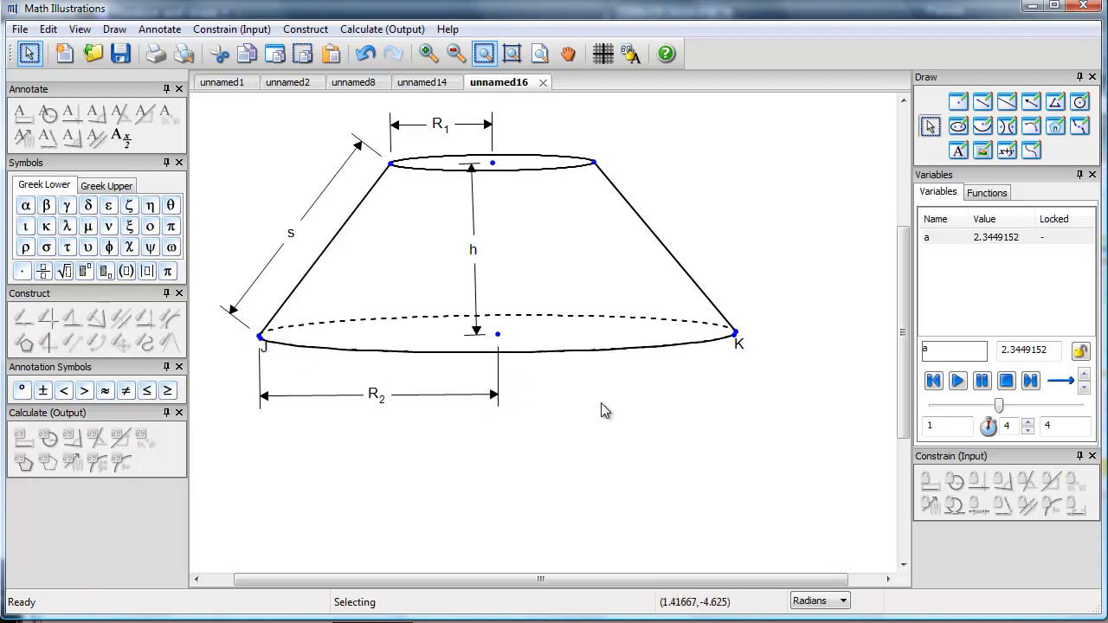